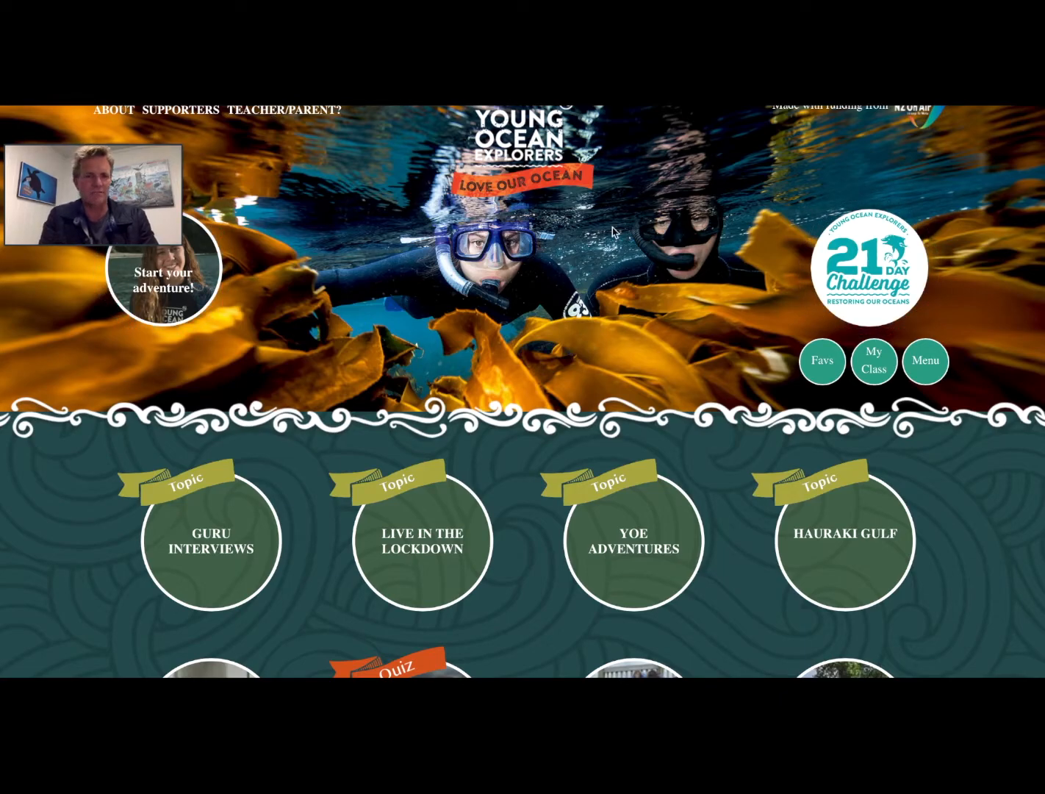
Open the site's Index and browse the alphabetical ocean topics under A, B and C.
{"action": "left_click", "coordinate": [929, 359]}
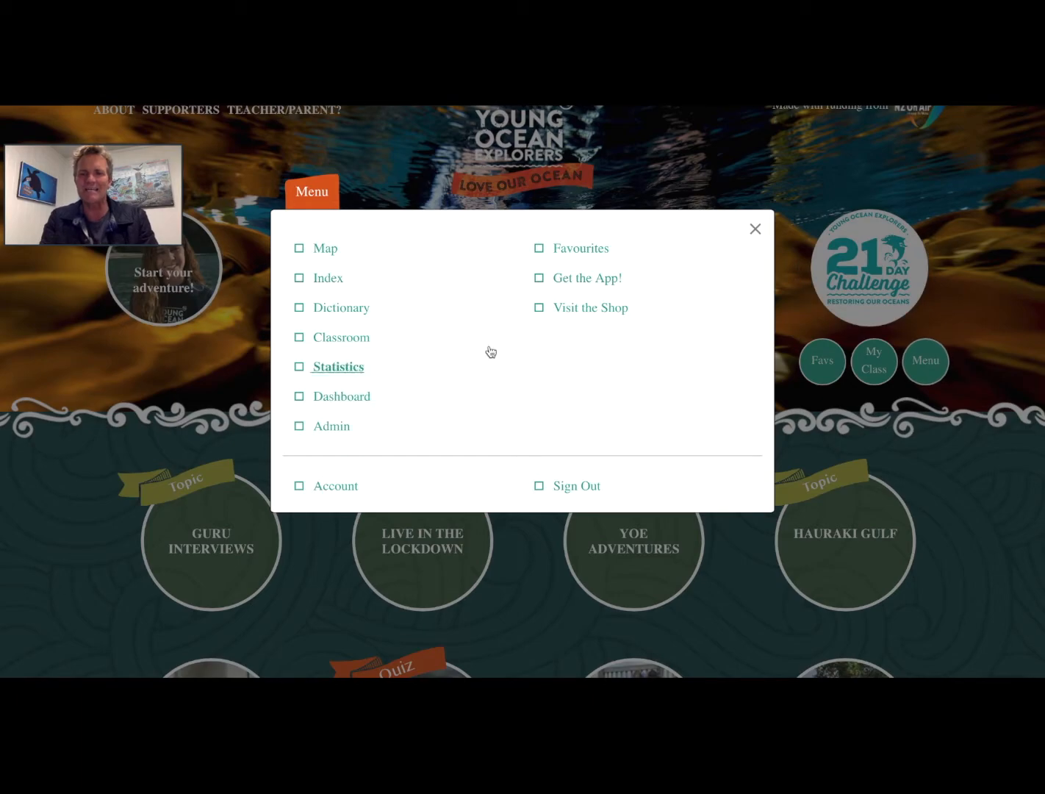
{"action": "left_click", "coordinate": [330, 279]}
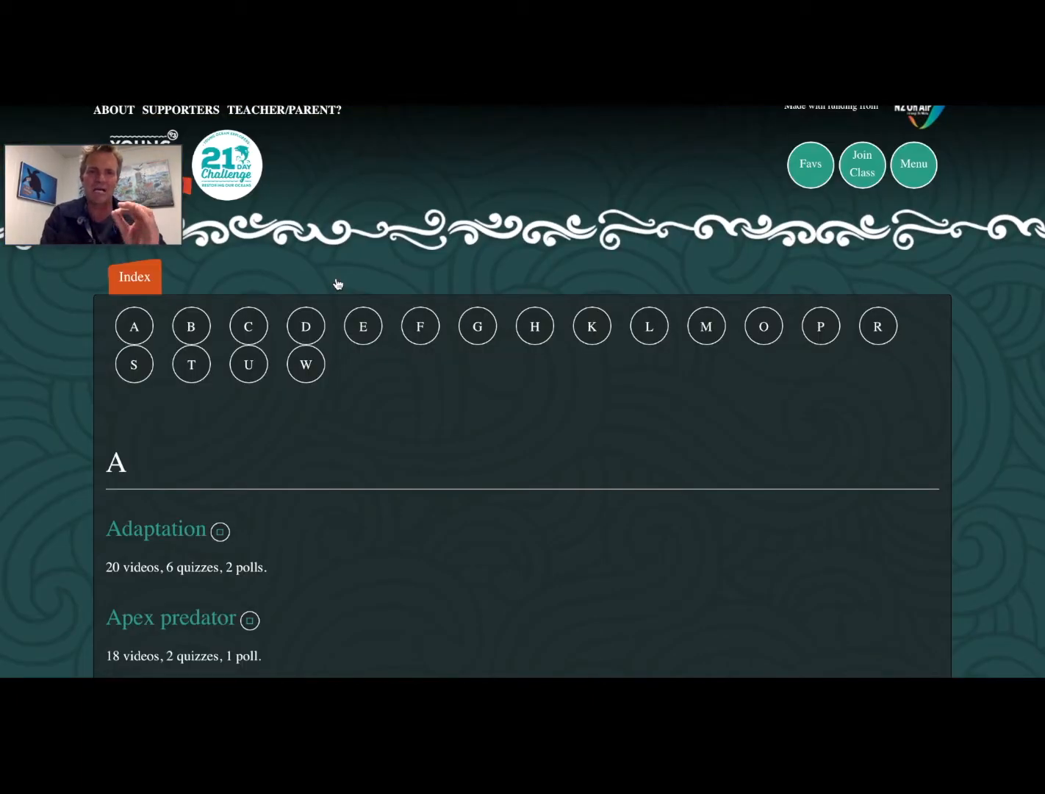
{"action": "scroll", "coordinate": [342, 643], "scroll_direction": "down", "scroll_amount": 3}
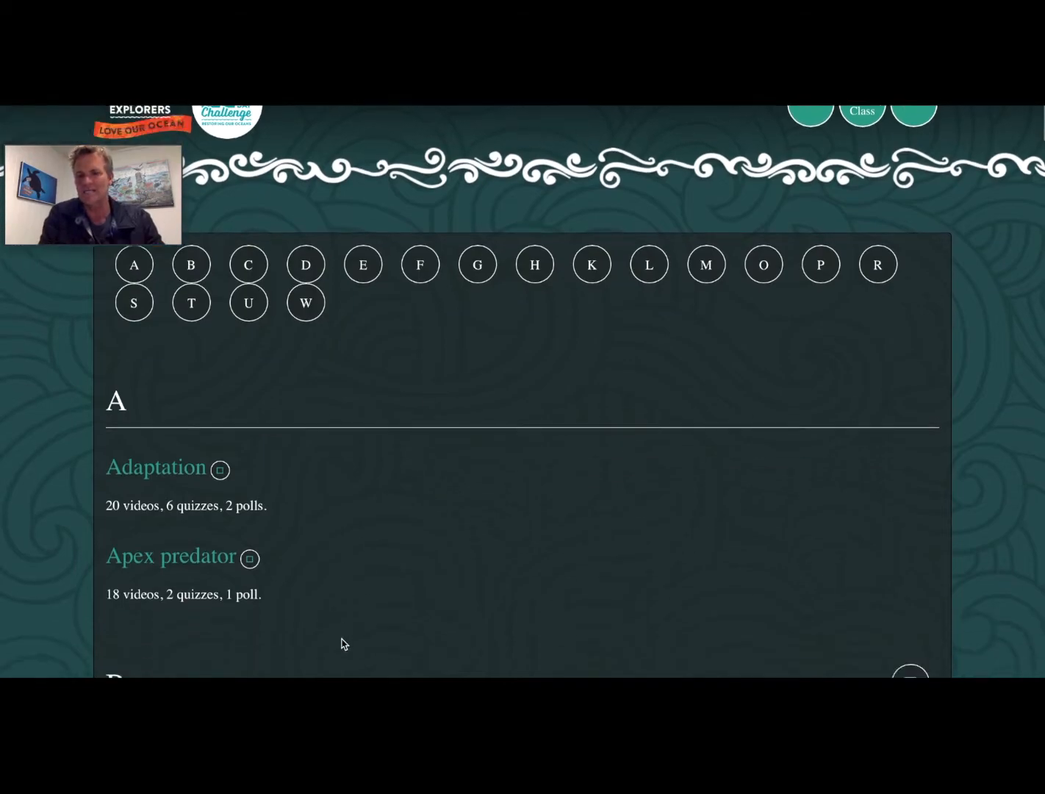
{"action": "scroll", "coordinate": [342, 644], "scroll_direction": "down", "scroll_amount": 5}
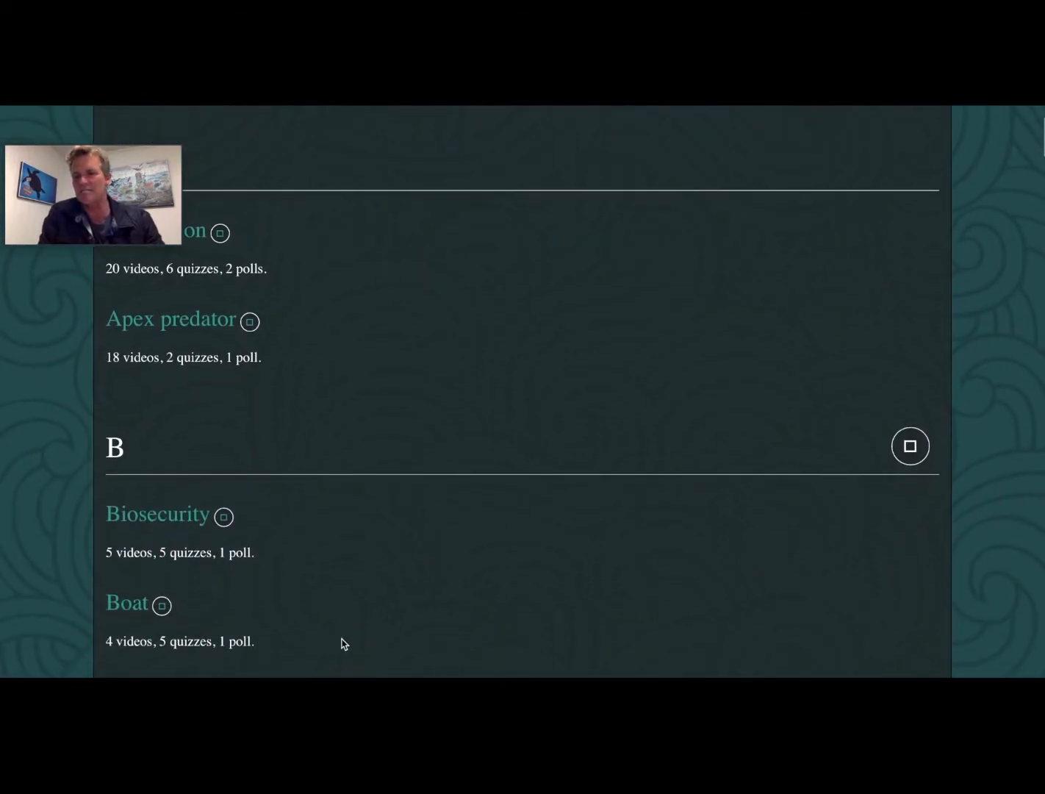
{"action": "scroll", "coordinate": [342, 644], "scroll_direction": "down", "scroll_amount": 9}
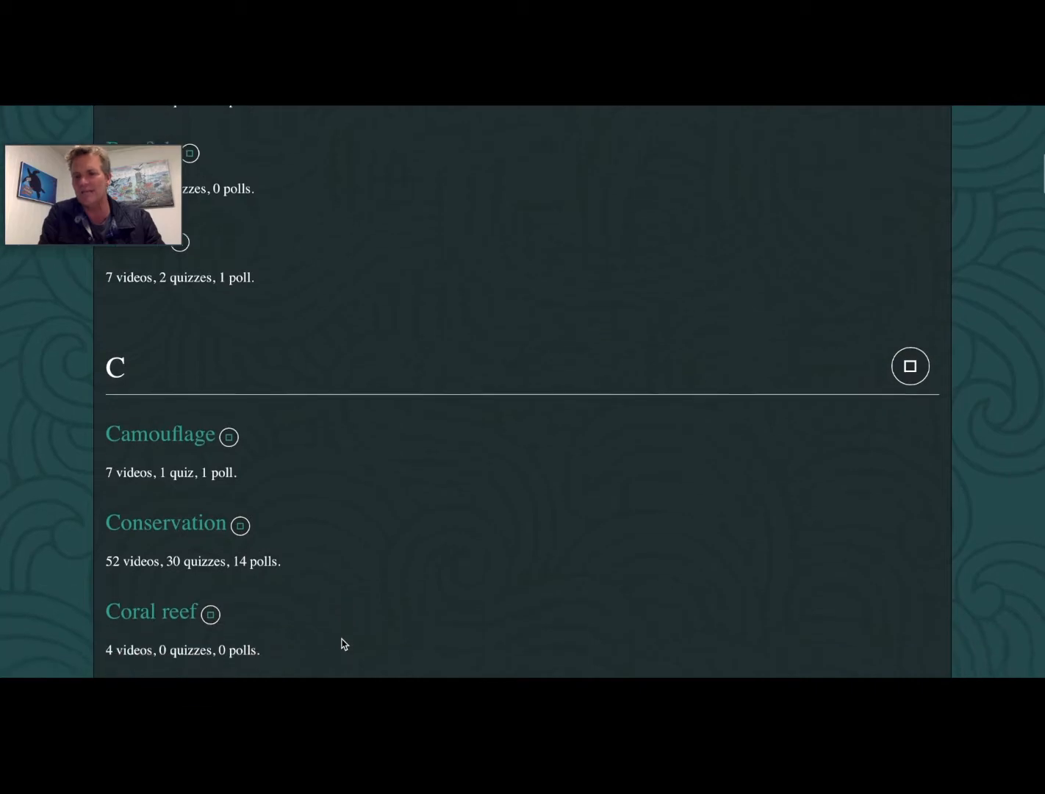
{"action": "scroll", "coordinate": [342, 644], "scroll_direction": "up", "scroll_amount": 15}
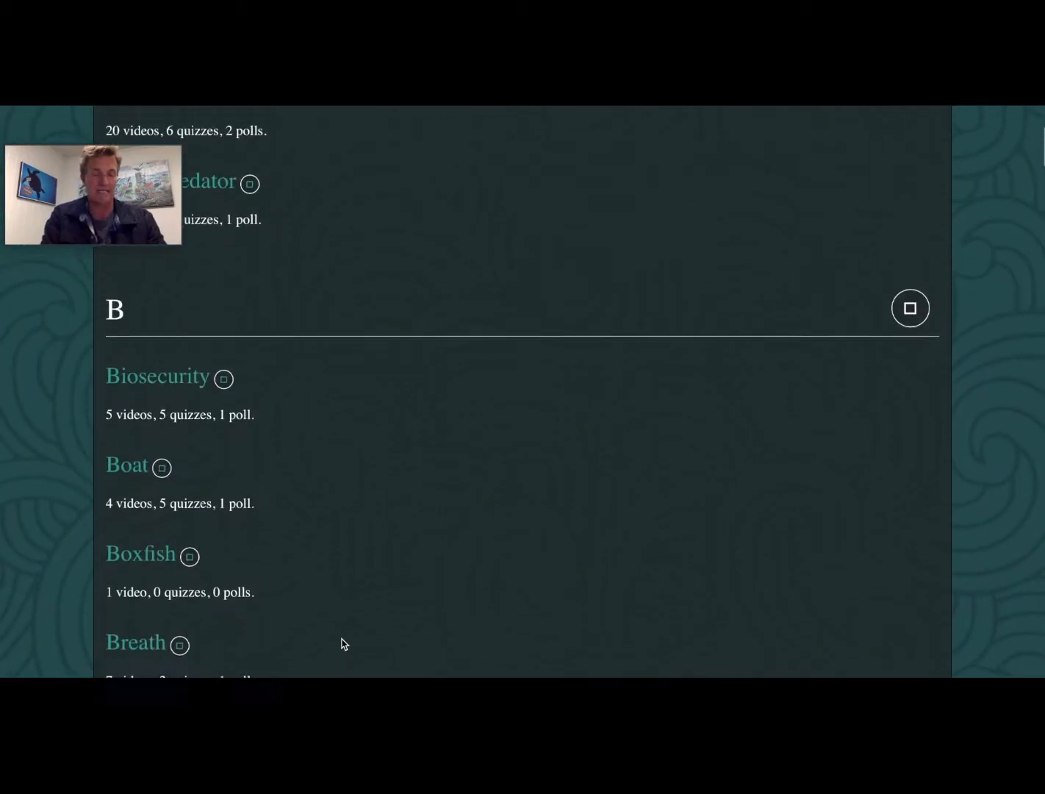
{"action": "scroll", "coordinate": [342, 643], "scroll_direction": "up", "scroll_amount": 3}
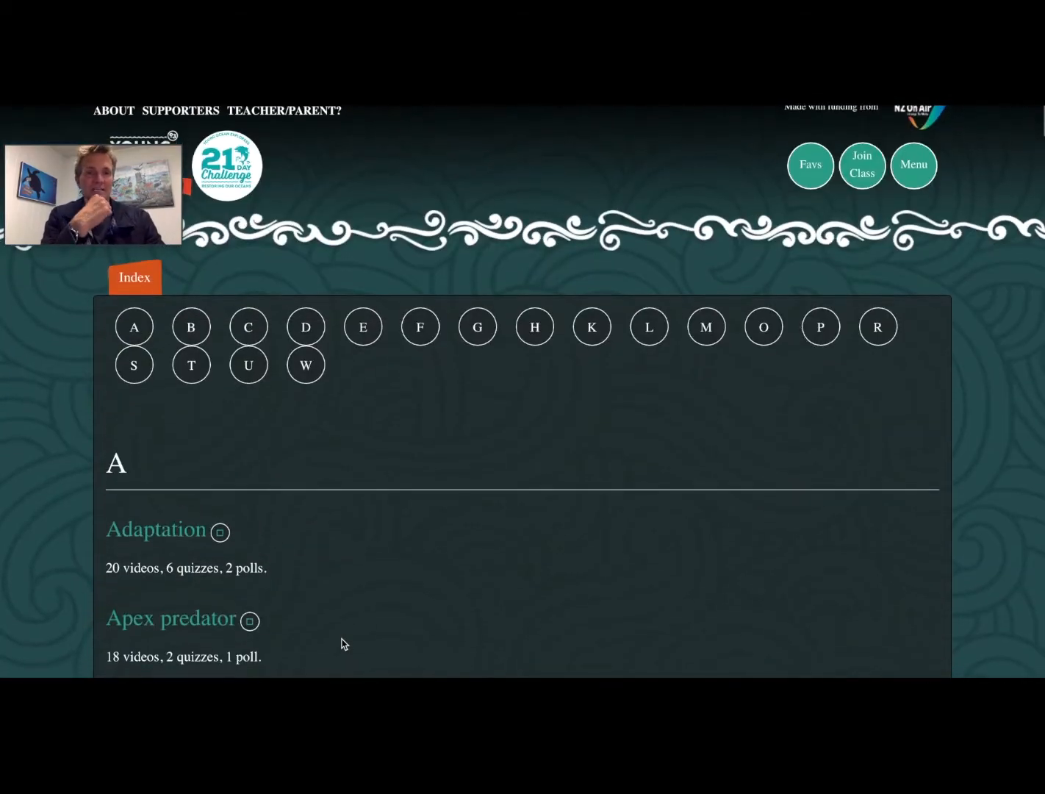
Open the Classroom page and review the public assignments offered there.
{"action": "left_click", "coordinate": [908, 176]}
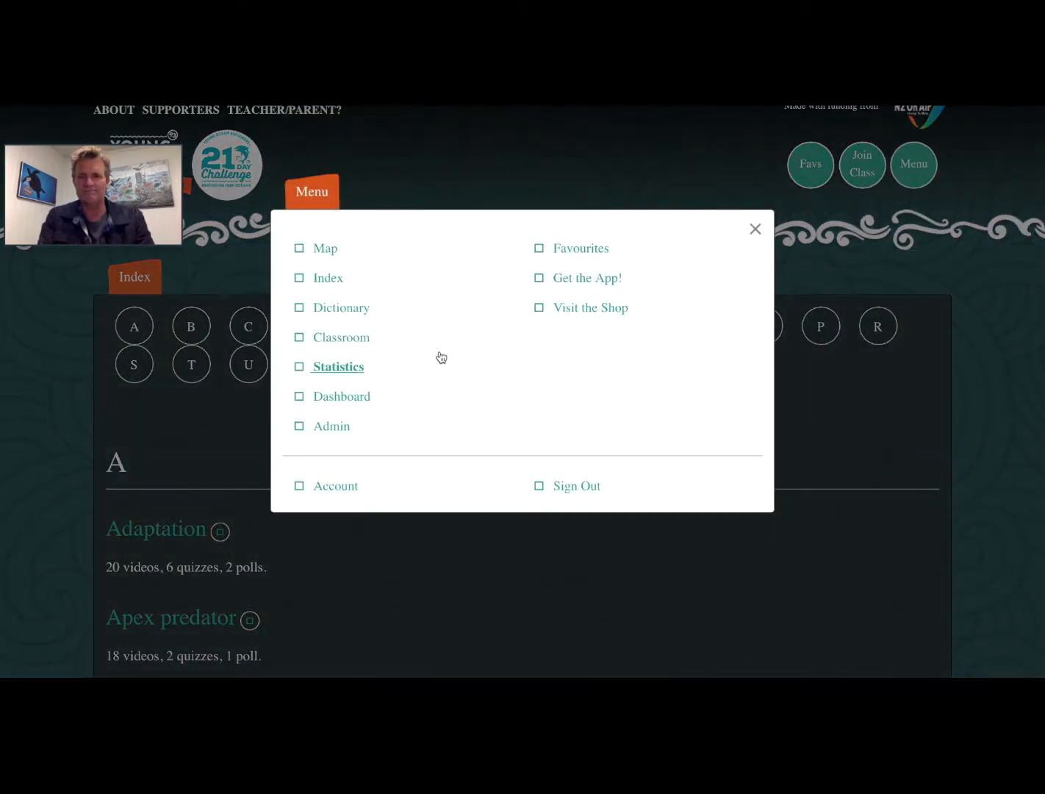
{"action": "left_click", "coordinate": [353, 340]}
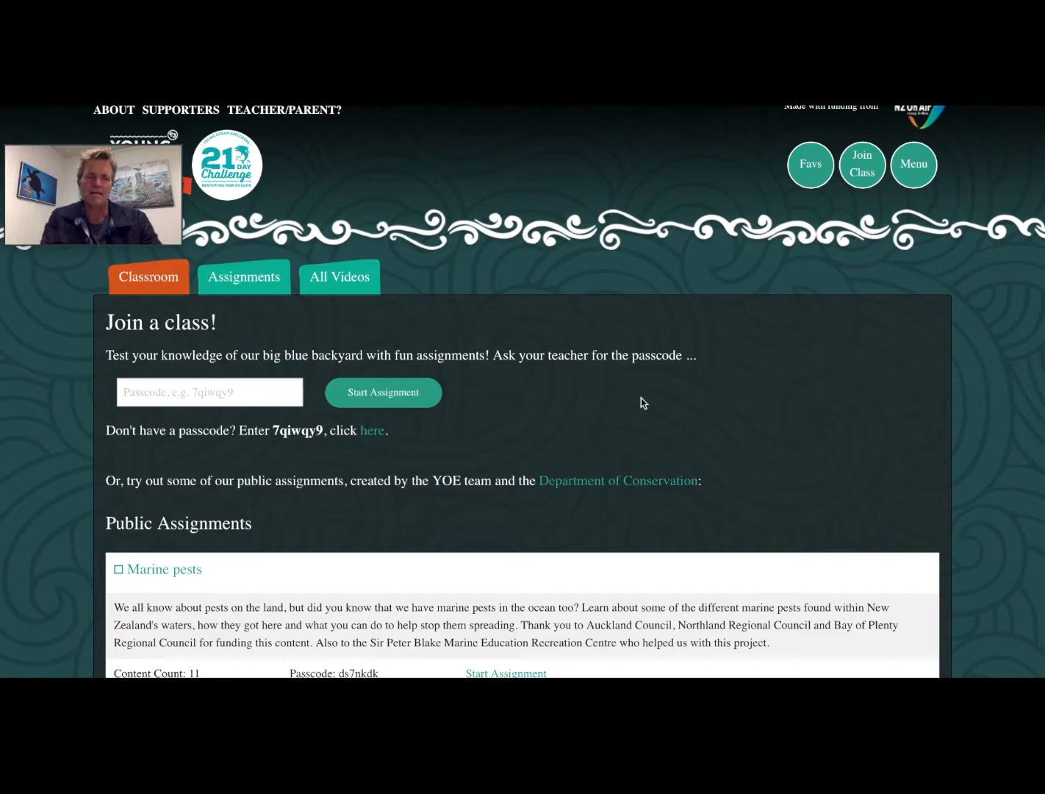
{"action": "scroll", "coordinate": [640, 403], "scroll_direction": "down", "scroll_amount": 4}
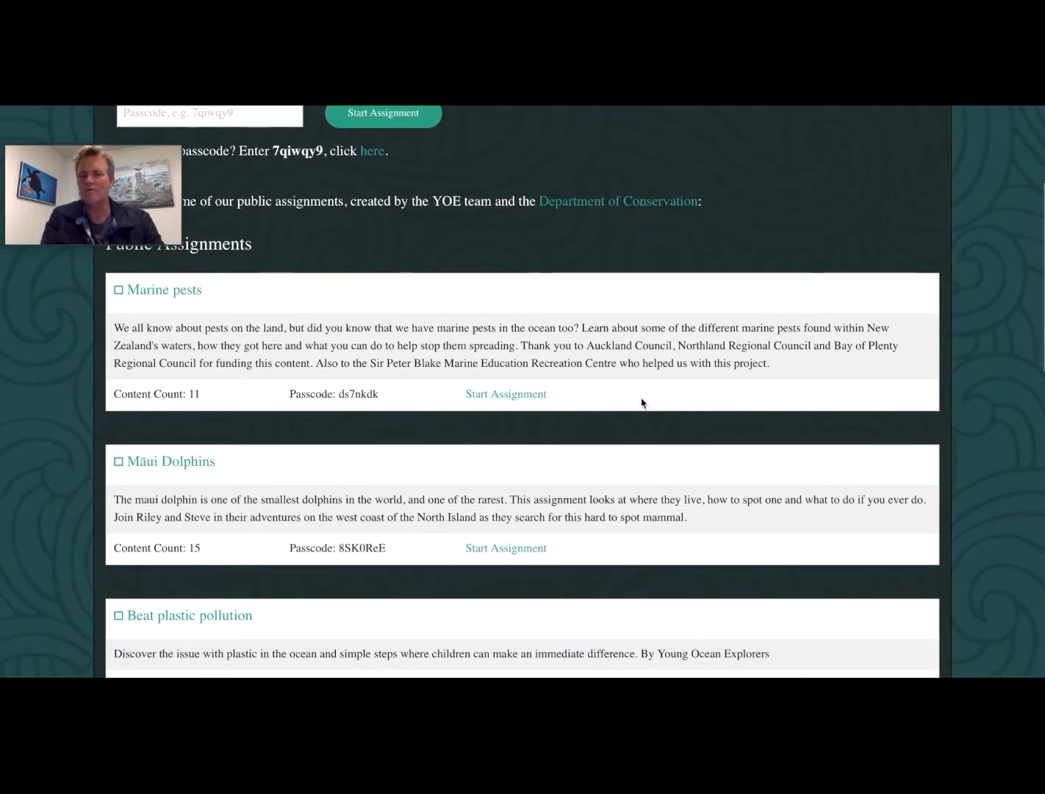
{"action": "scroll", "coordinate": [641, 402], "scroll_direction": "down", "scroll_amount": 2}
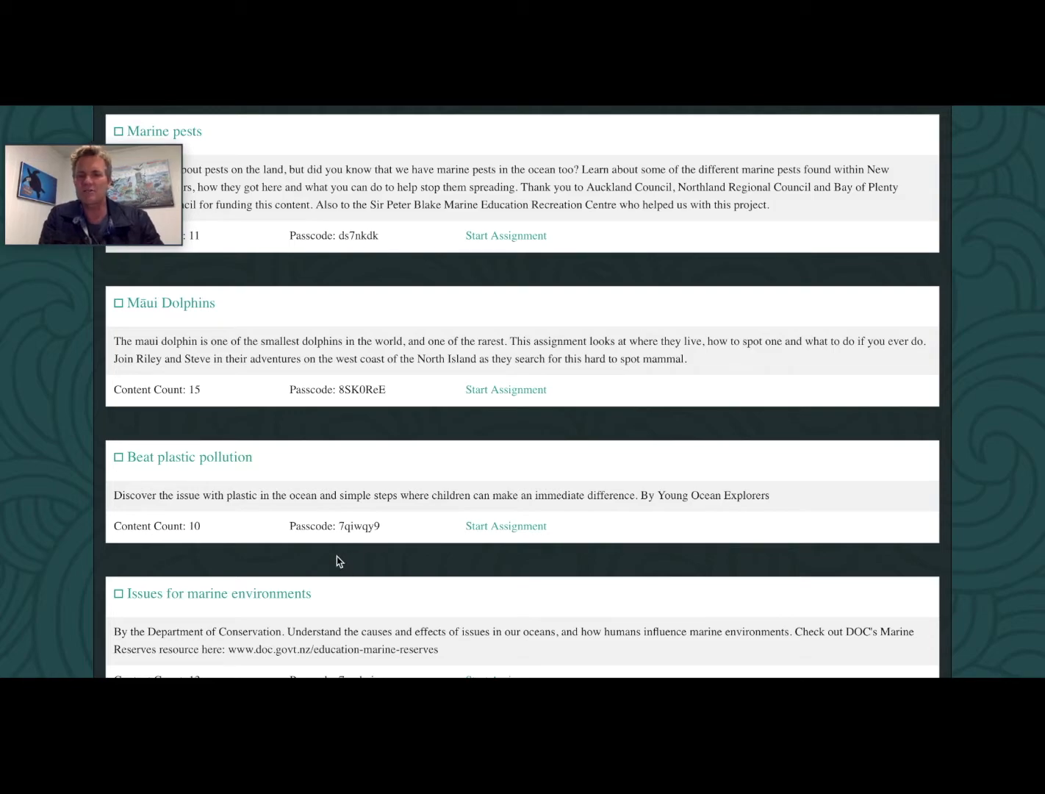
{"action": "scroll", "coordinate": [382, 528], "scroll_direction": "up", "scroll_amount": 6}
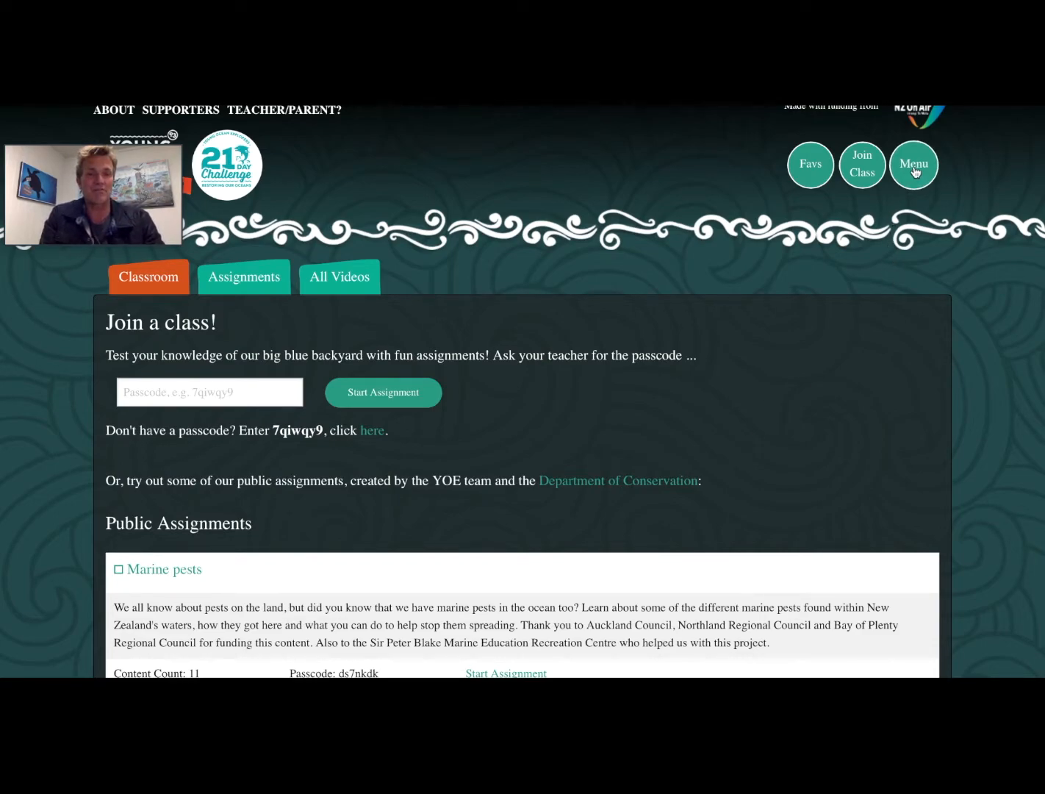
Create a new assignment titled "AAA", leaving its public description and private notes blank.
{"action": "left_click", "coordinate": [237, 281]}
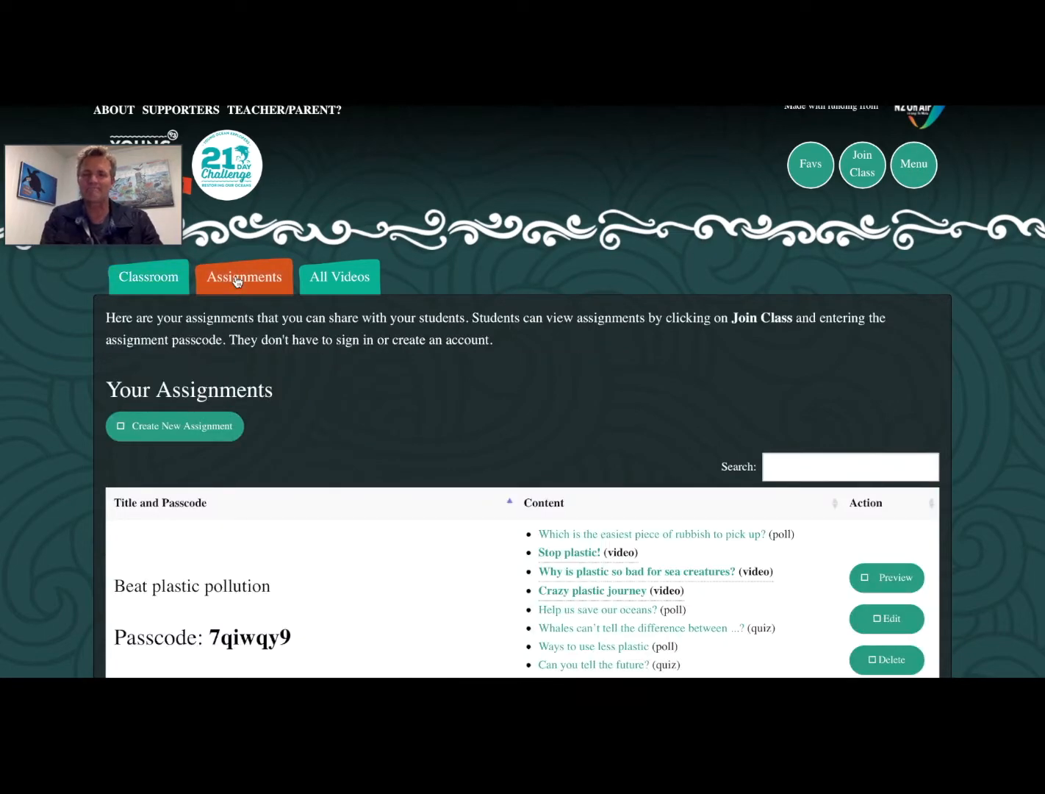
{"action": "left_click", "coordinate": [183, 427]}
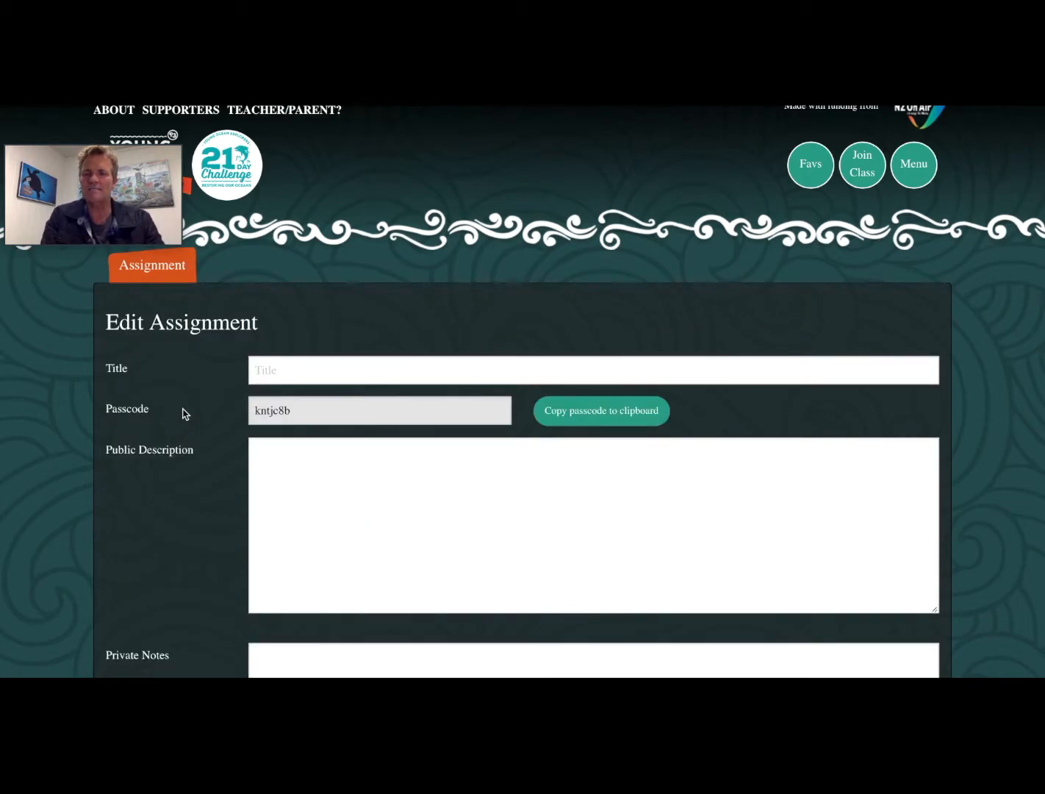
{"action": "left_click", "coordinate": [272, 368]}
{"action": "type", "text": "AAA"}
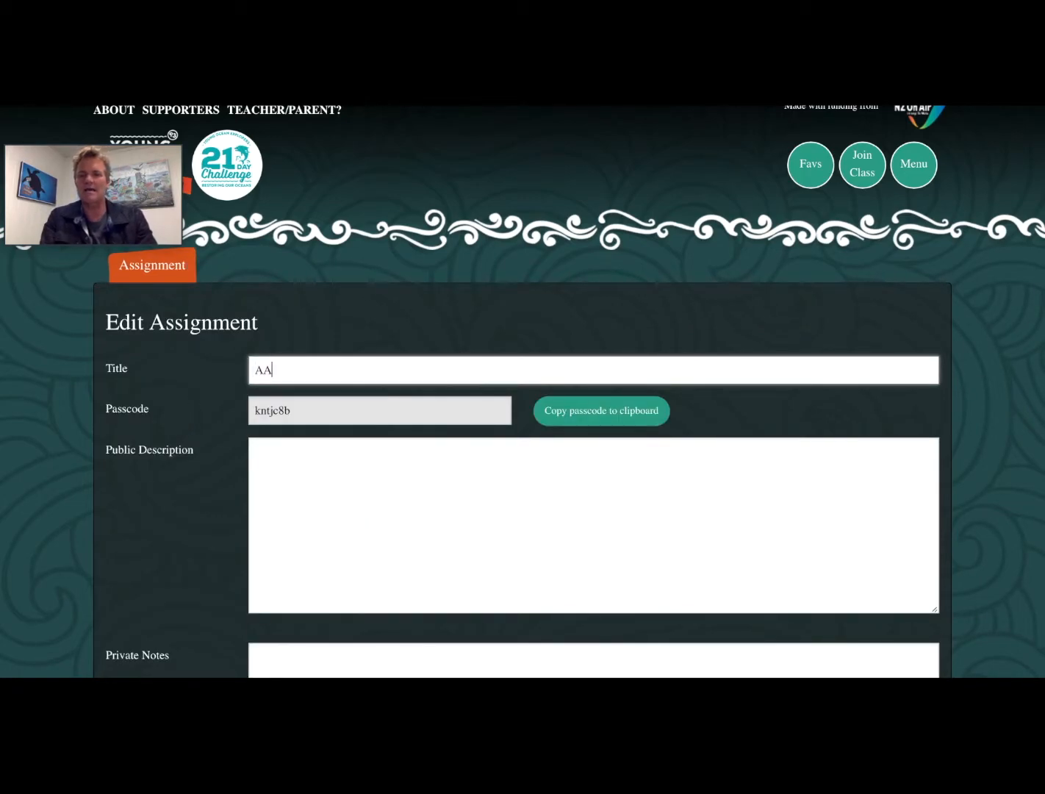
{"action": "left_click", "coordinate": [282, 460]}
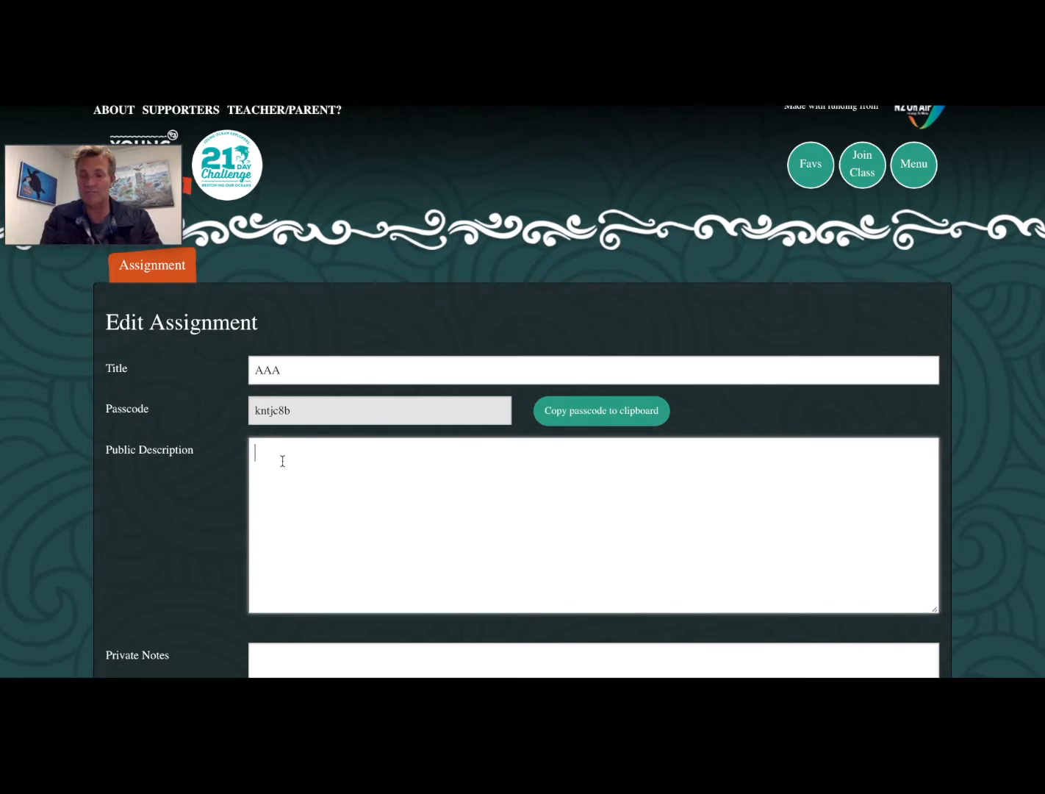
{"action": "scroll", "coordinate": [392, 555], "scroll_direction": "down", "scroll_amount": 3}
{"action": "left_click", "coordinate": [264, 446]}
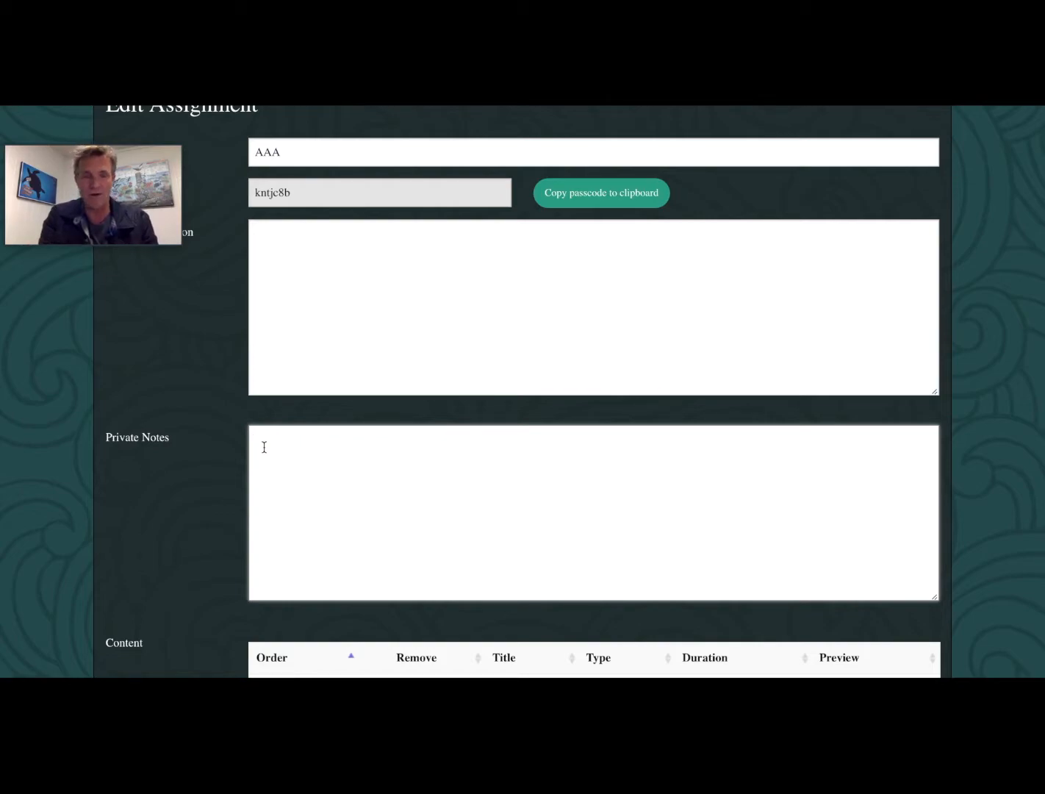
Search the assignment's list of all content items for "Apex".
{"action": "scroll", "coordinate": [481, 560], "scroll_direction": "down", "scroll_amount": 3}
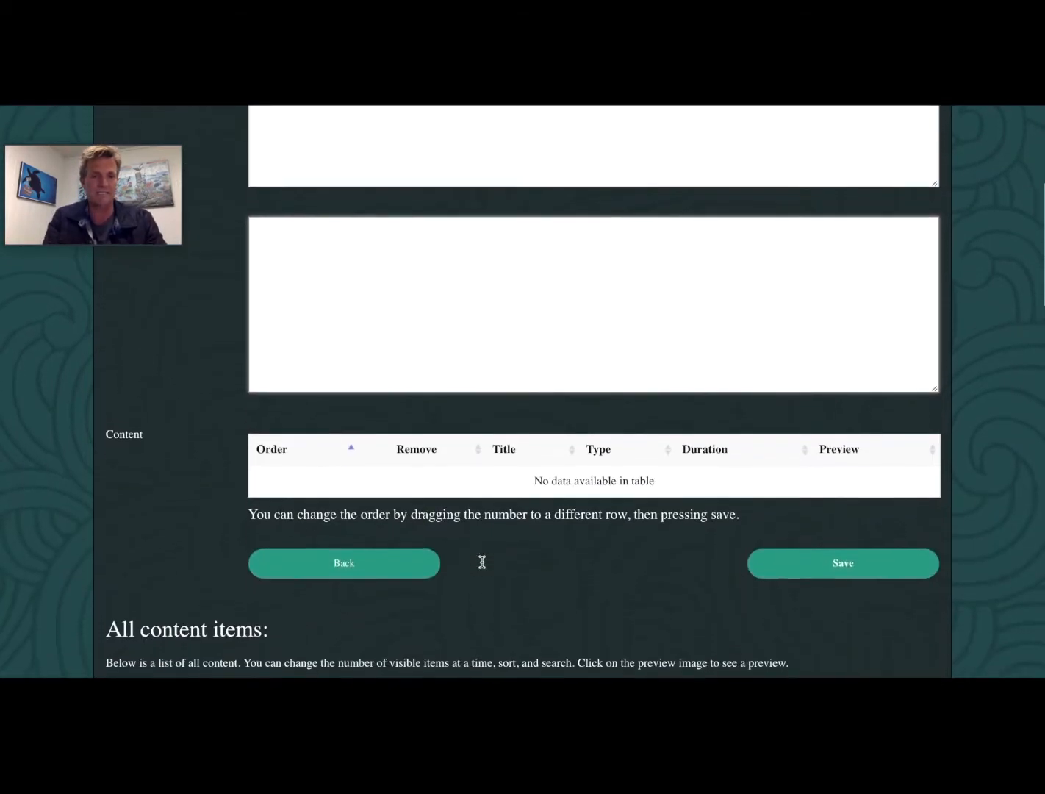
{"action": "scroll", "coordinate": [481, 567], "scroll_direction": "down", "scroll_amount": 2}
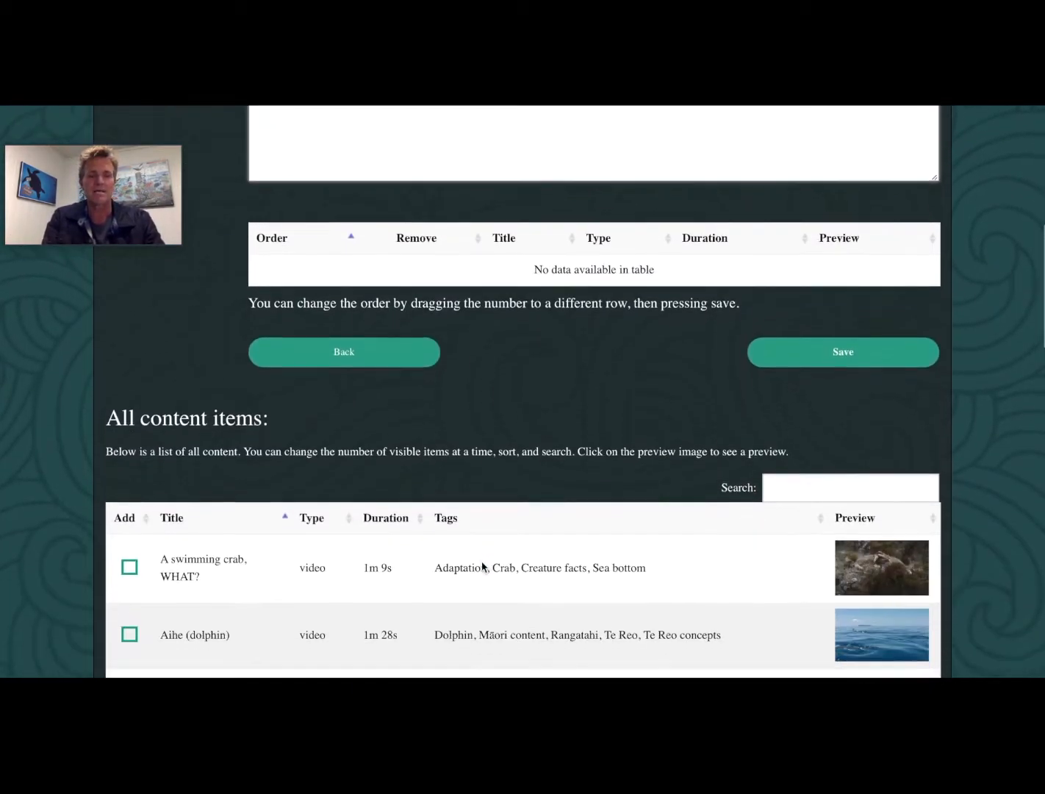
{"action": "left_click", "coordinate": [785, 495]}
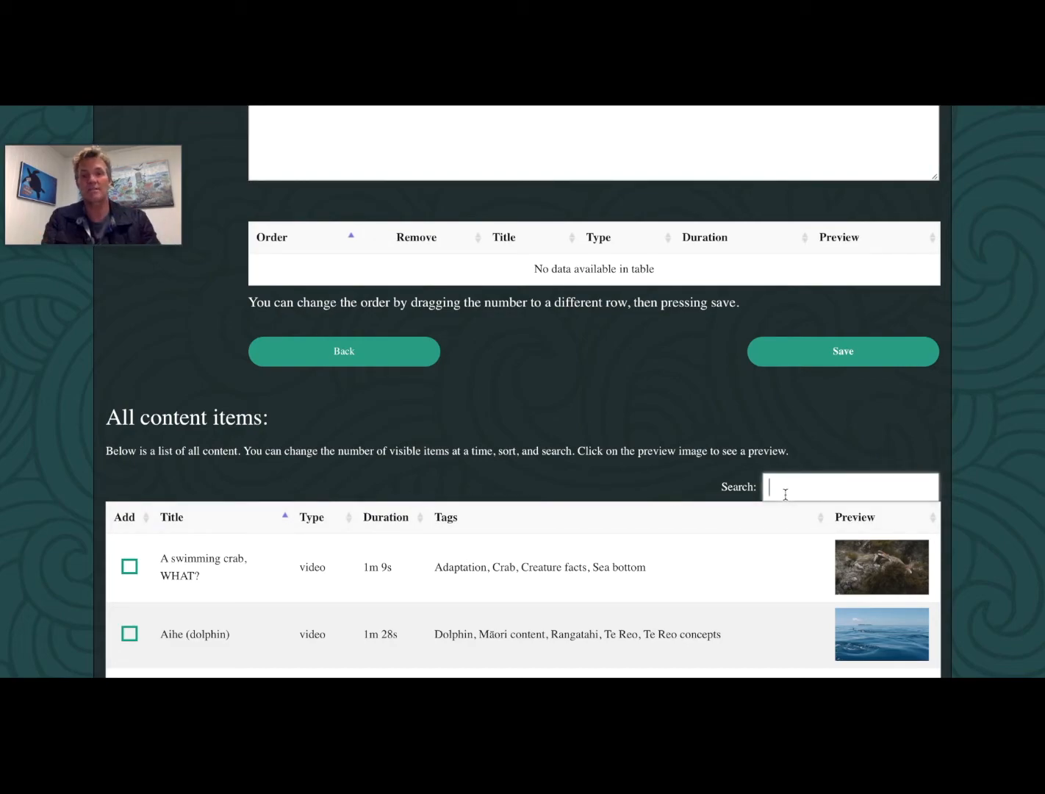
{"action": "type", "text": "Apex"}
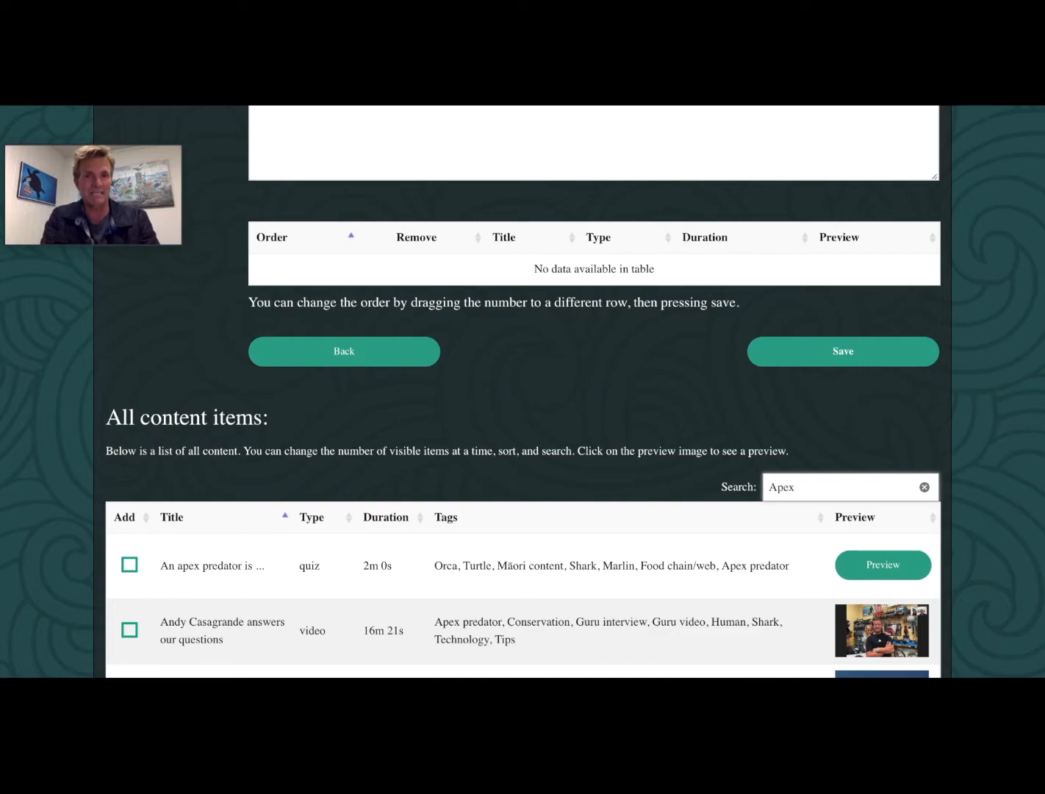
{"action": "scroll", "coordinate": [665, 570], "scroll_direction": "down", "scroll_amount": 3}
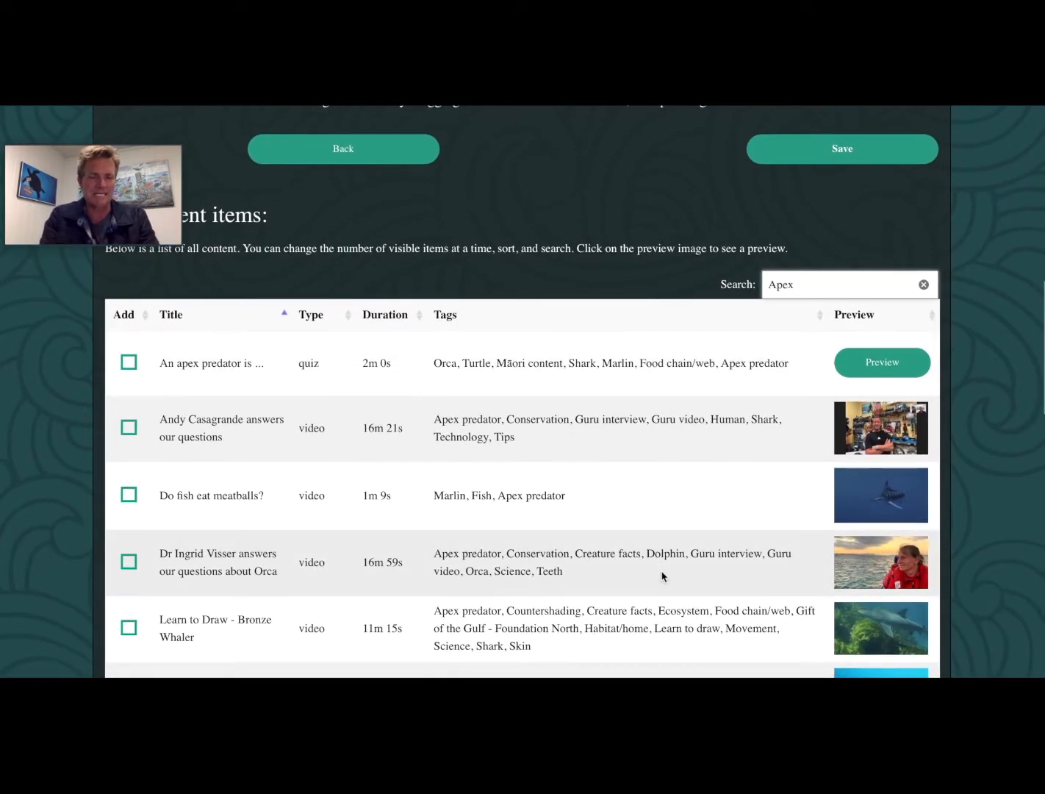
Preview the video "Do fish eat meatballs?" and add it to the assignment's content.
{"action": "left_click", "coordinate": [851, 502]}
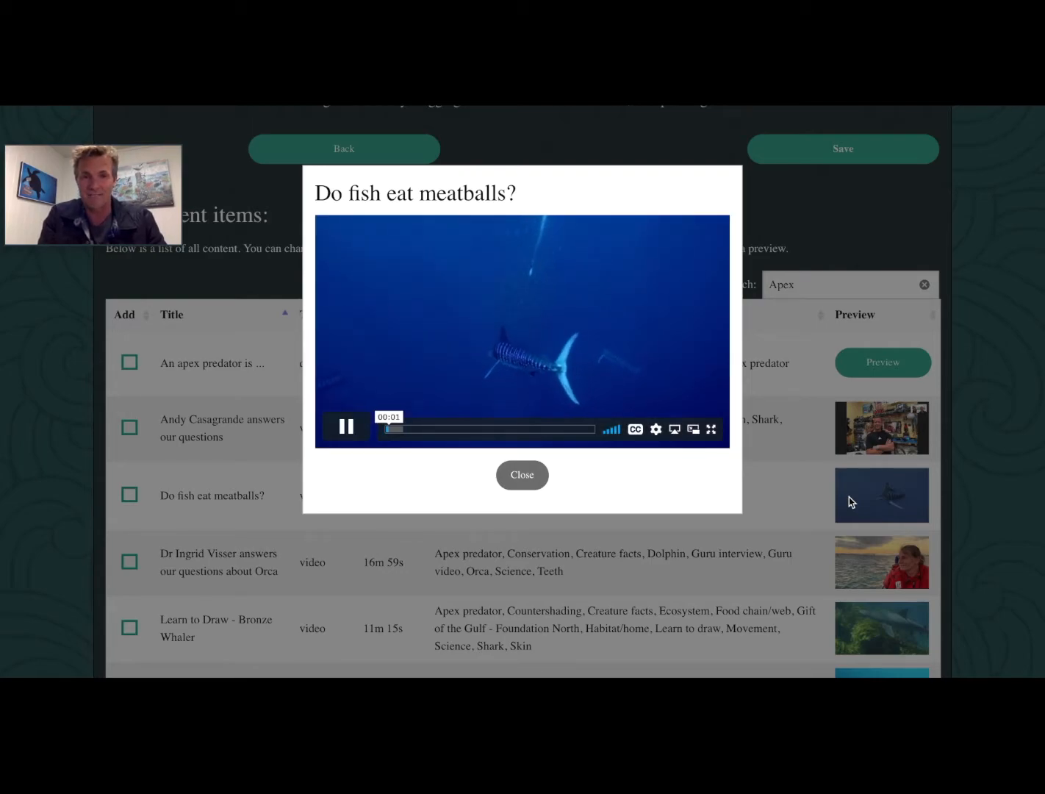
{"action": "left_click", "coordinate": [515, 478]}
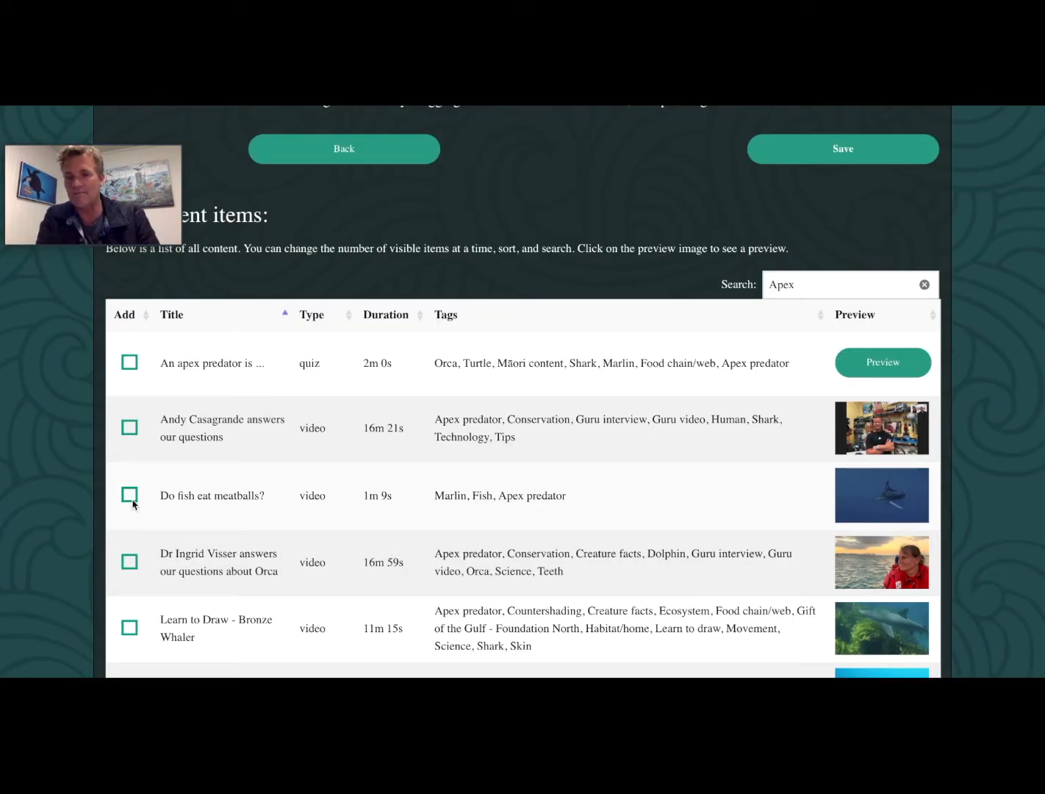
{"action": "scroll", "coordinate": [129, 497], "scroll_direction": "up", "scroll_amount": 1}
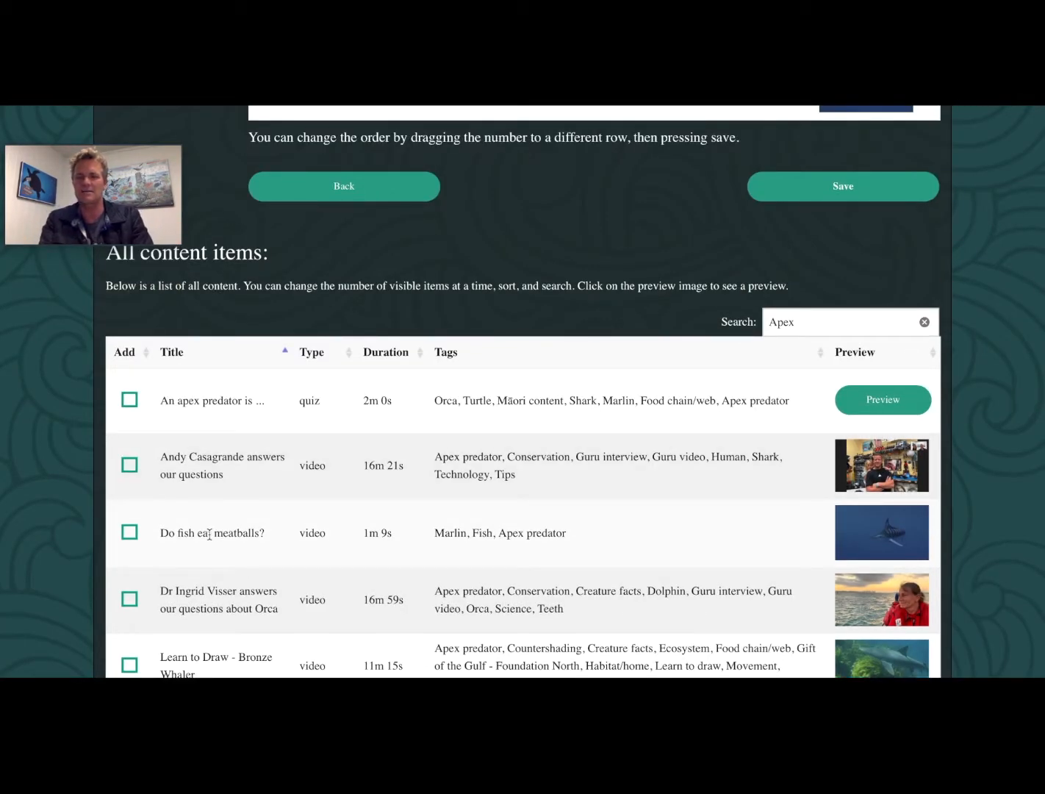
{"action": "left_click", "coordinate": [294, 544]}
Look through the Apex results and add the guru interview about orca and the "Learn to Draw - Orca" video to the assignment.
{"action": "scroll", "coordinate": [295, 543], "scroll_direction": "down", "scroll_amount": 5}
{"action": "scroll", "coordinate": [294, 544], "scroll_direction": "down", "scroll_amount": 3}
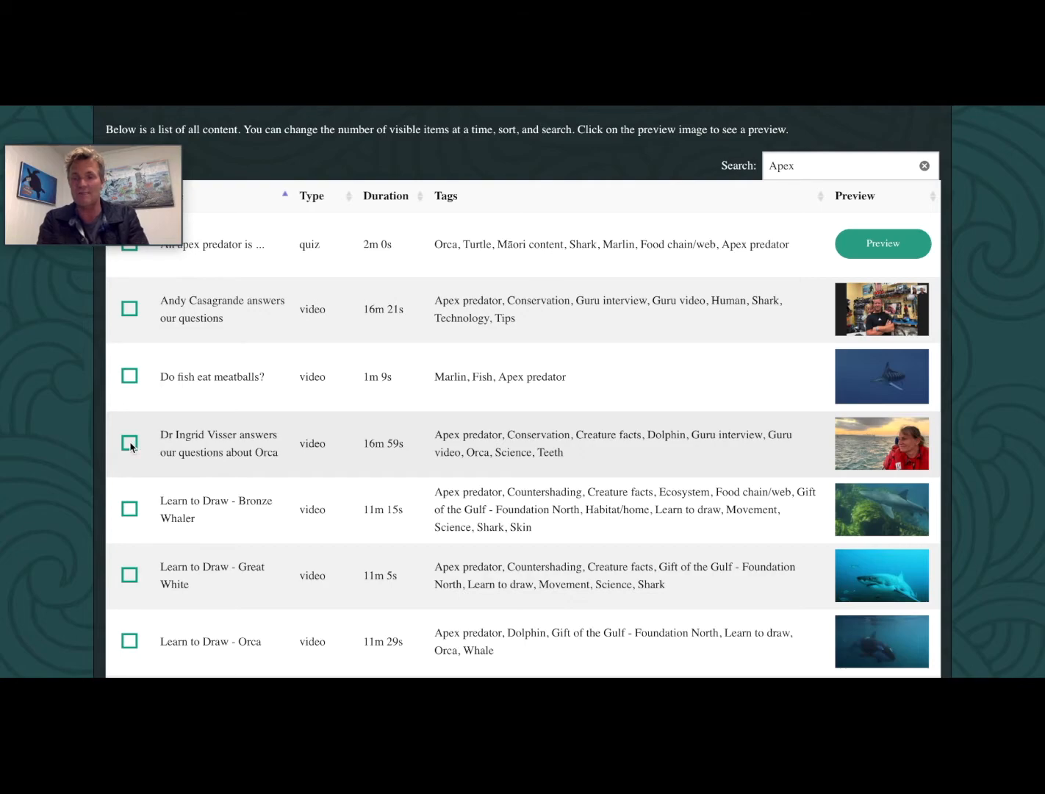
{"action": "scroll", "coordinate": [131, 446], "scroll_direction": "up", "scroll_amount": 1}
{"action": "scroll", "coordinate": [384, 546], "scroll_direction": "down", "scroll_amount": 5}
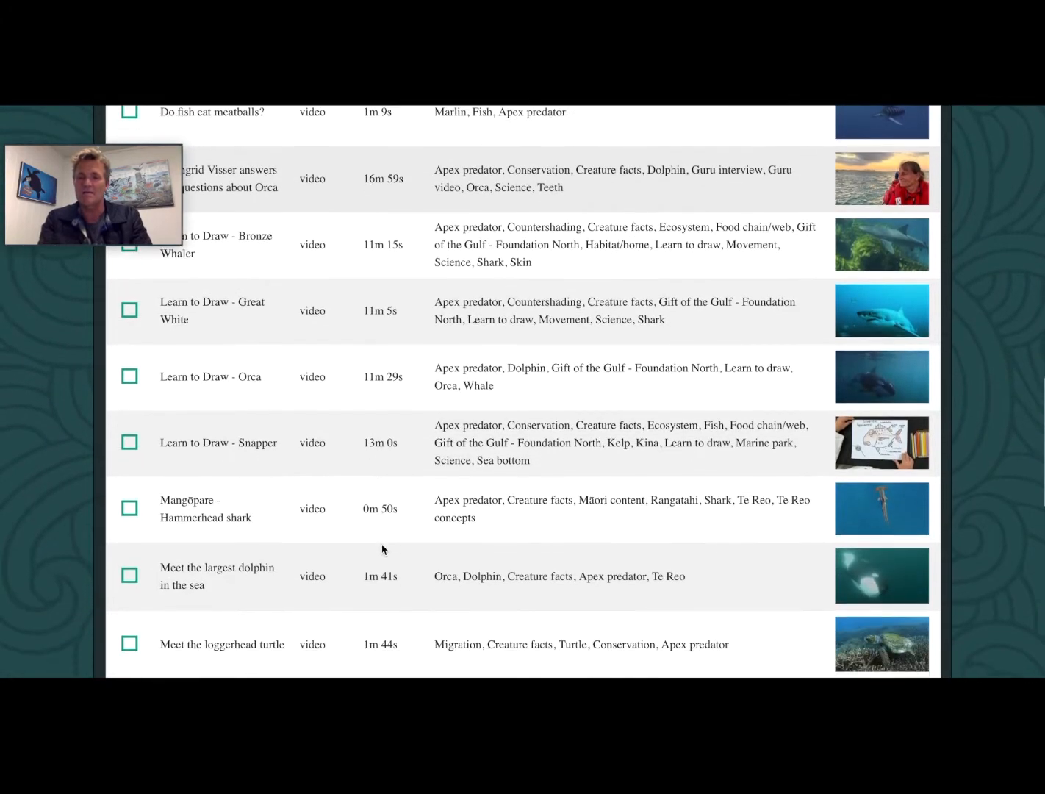
{"action": "scroll", "coordinate": [382, 548], "scroll_direction": "down", "scroll_amount": 10}
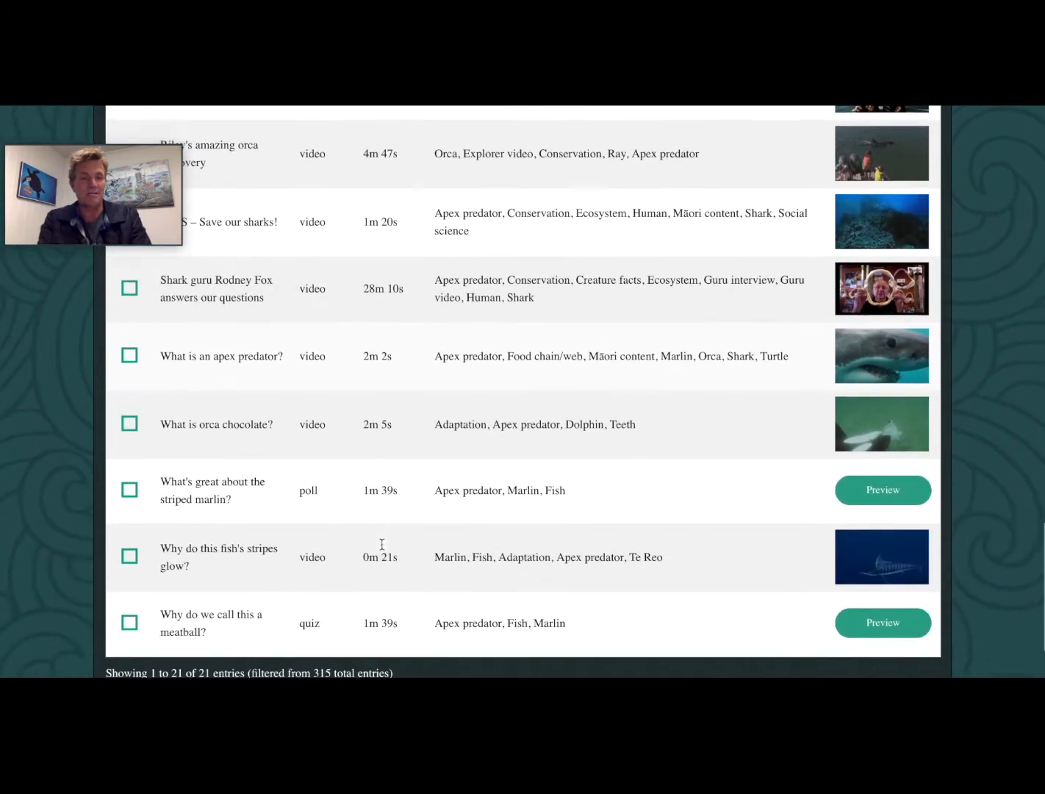
{"action": "scroll", "coordinate": [382, 544], "scroll_direction": "down", "scroll_amount": 2}
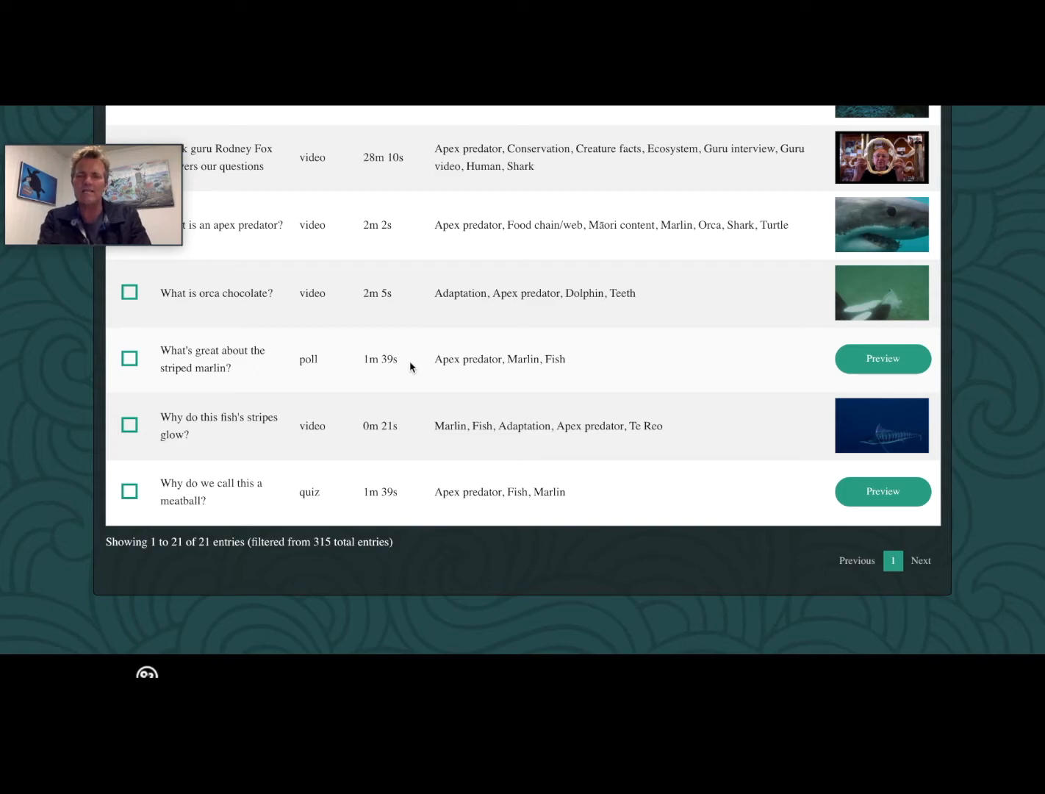
{"action": "scroll", "coordinate": [411, 366], "scroll_direction": "up", "scroll_amount": 5}
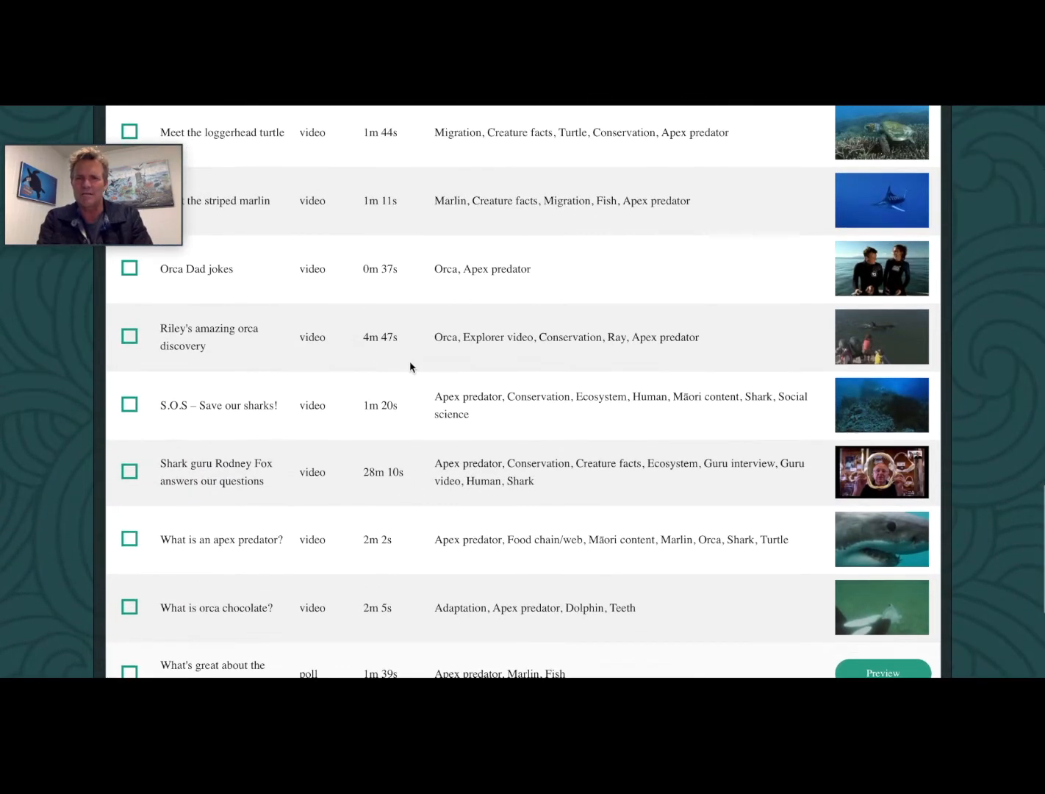
{"action": "scroll", "coordinate": [410, 366], "scroll_direction": "up", "scroll_amount": 10}
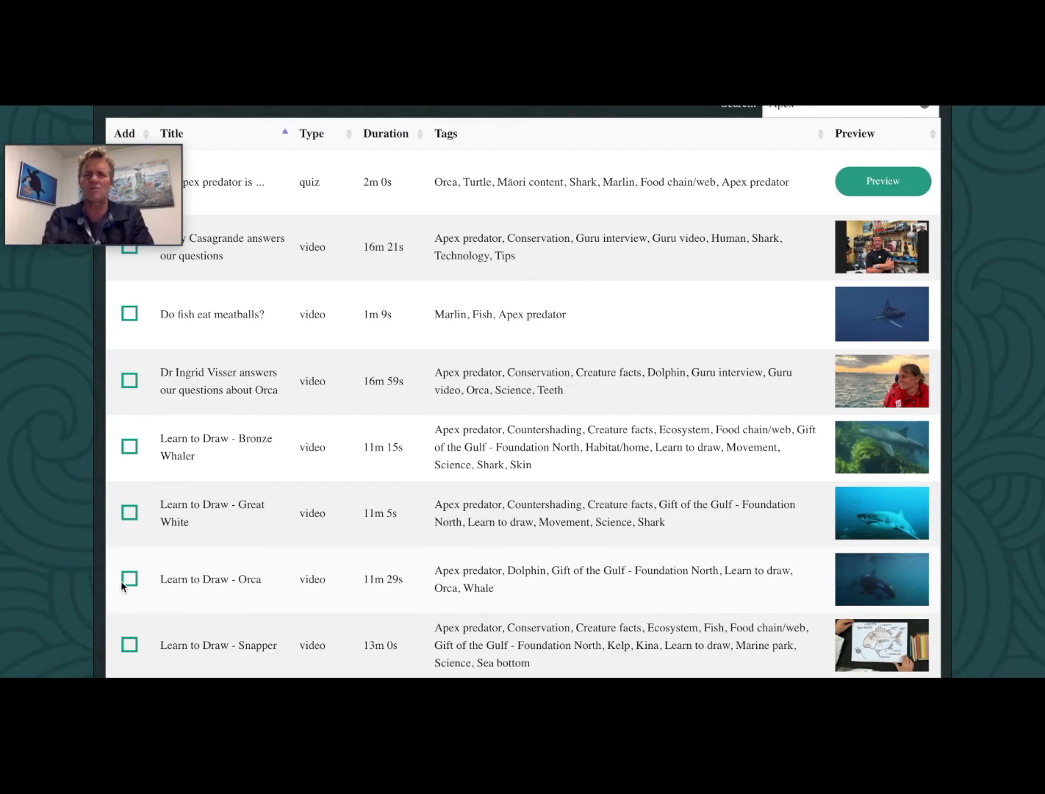
{"action": "scroll", "coordinate": [125, 580], "scroll_direction": "up", "scroll_amount": 1}
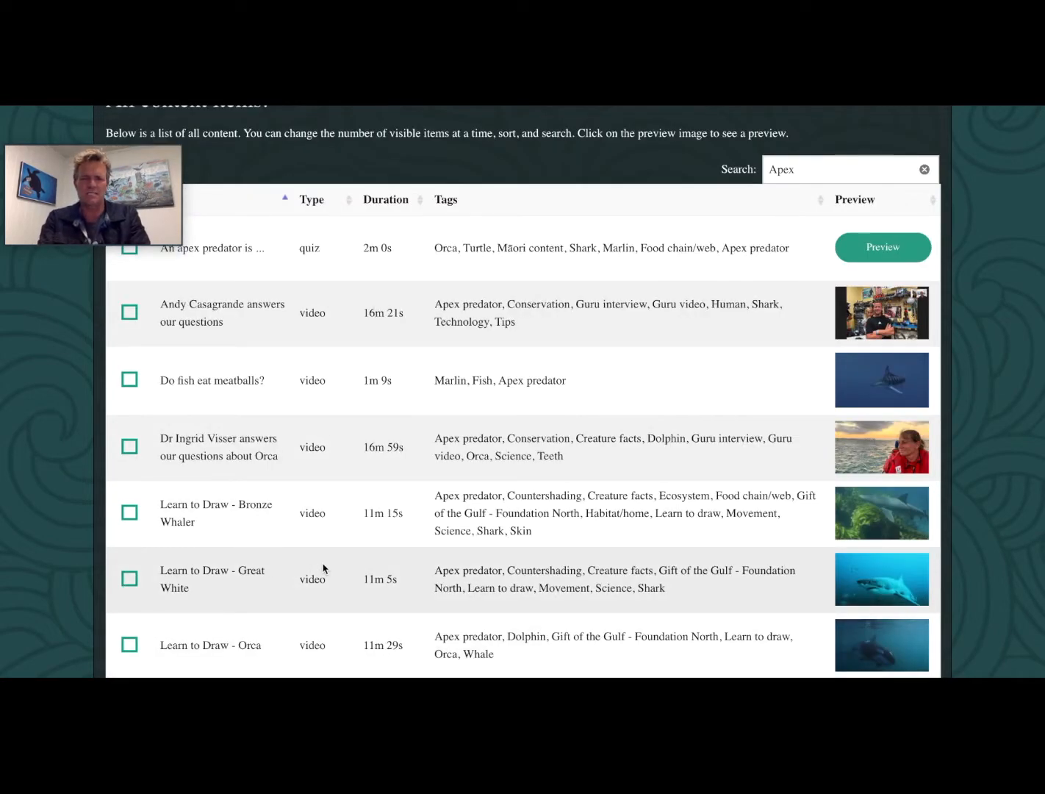
Add the poll "What's great about the striped marlin?" and the quiz "Why do we call this a meatball?" to the assignment.
{"action": "scroll", "coordinate": [324, 566], "scroll_direction": "down", "scroll_amount": 8}
{"action": "scroll", "coordinate": [324, 566], "scroll_direction": "down", "scroll_amount": 5}
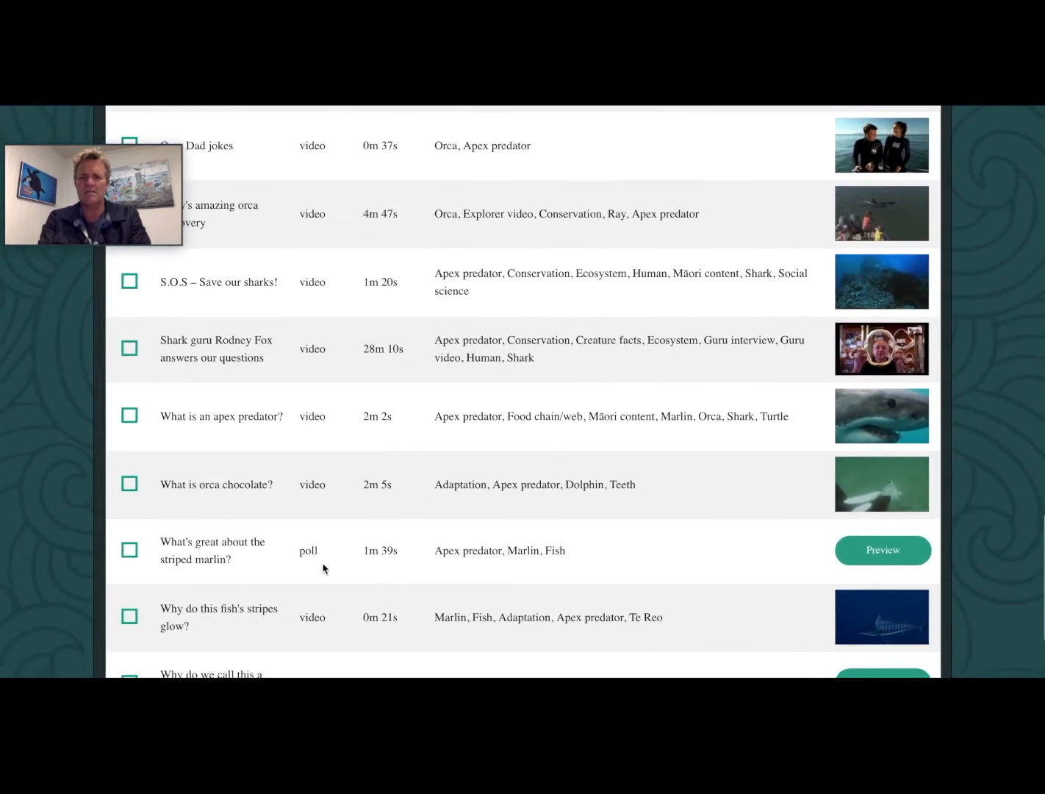
{"action": "scroll", "coordinate": [129, 543], "scroll_direction": "up", "scroll_amount": 1}
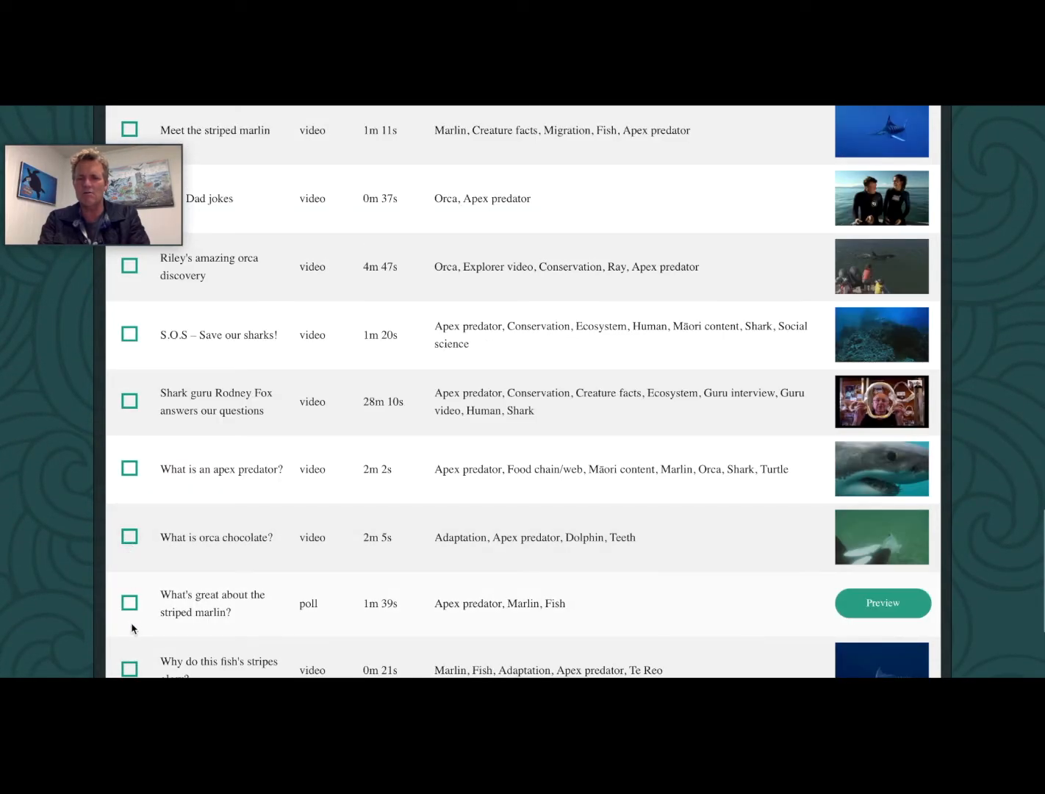
{"action": "scroll", "coordinate": [176, 672], "scroll_direction": "down", "scroll_amount": 3}
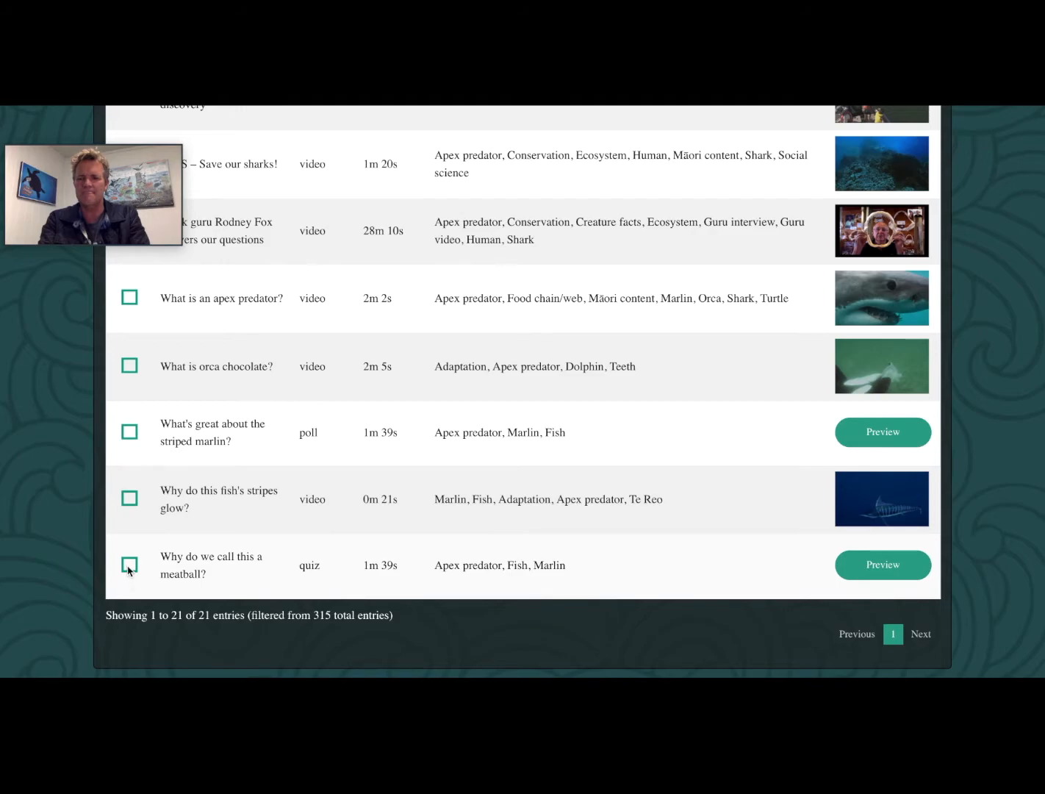
Move "Learn to Draw - Orca" to fifth place in the assignment's content order and save the assignment.
{"action": "scroll", "coordinate": [131, 564], "scroll_direction": "up", "scroll_amount": 3}
{"action": "scroll", "coordinate": [445, 471], "scroll_direction": "up", "scroll_amount": 20}
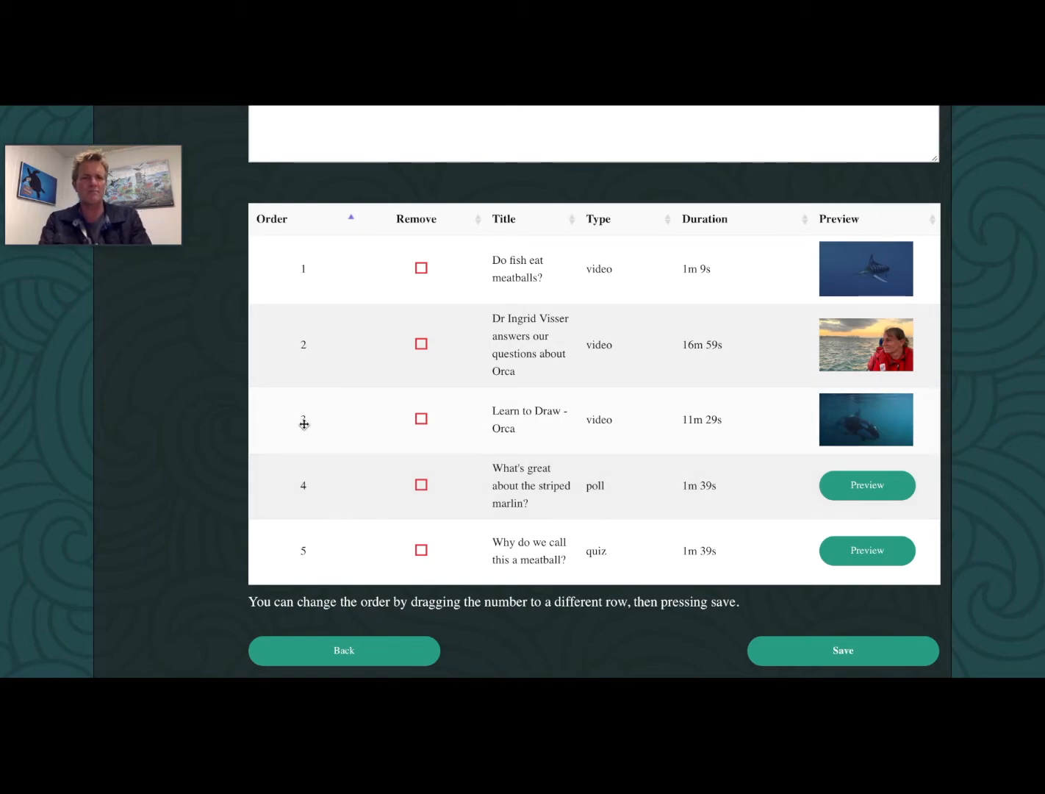
{"action": "mouse_move", "coordinate": [303, 424]}
{"action": "left_mouse_down"}
{"action": "mouse_move", "coordinate": [314, 509]}
{"action": "mouse_move", "coordinate": [303, 574]}
{"action": "left_mouse_up"}
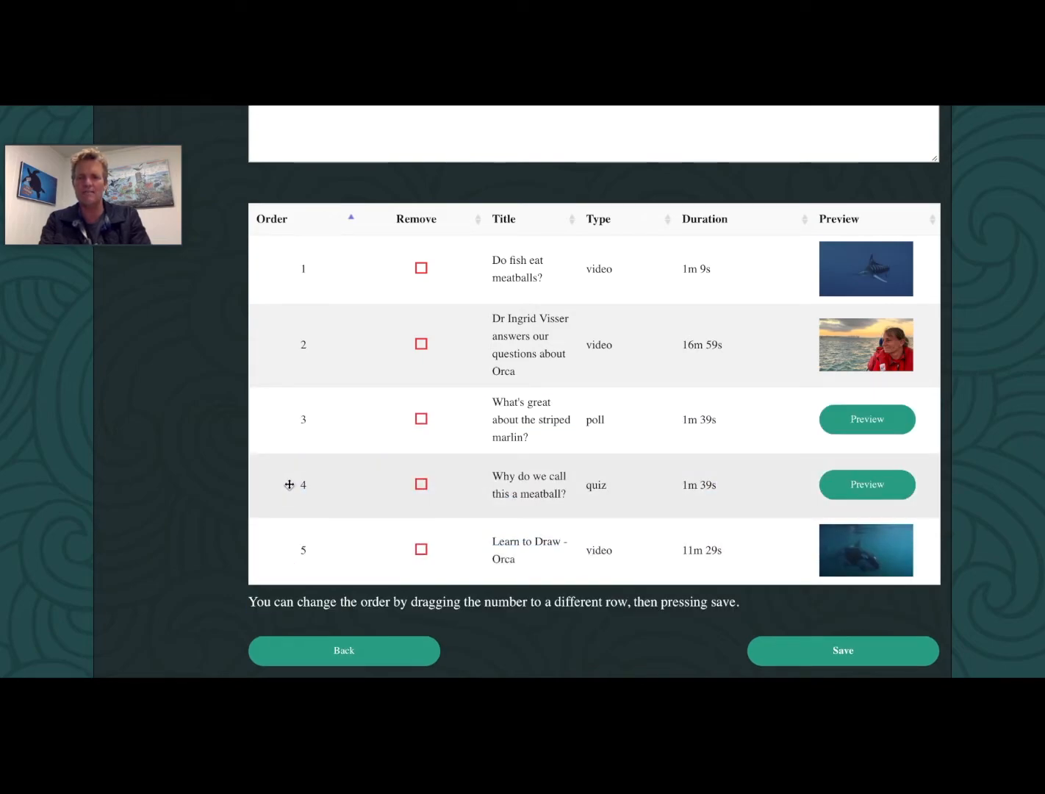
{"action": "left_click", "coordinate": [829, 655]}
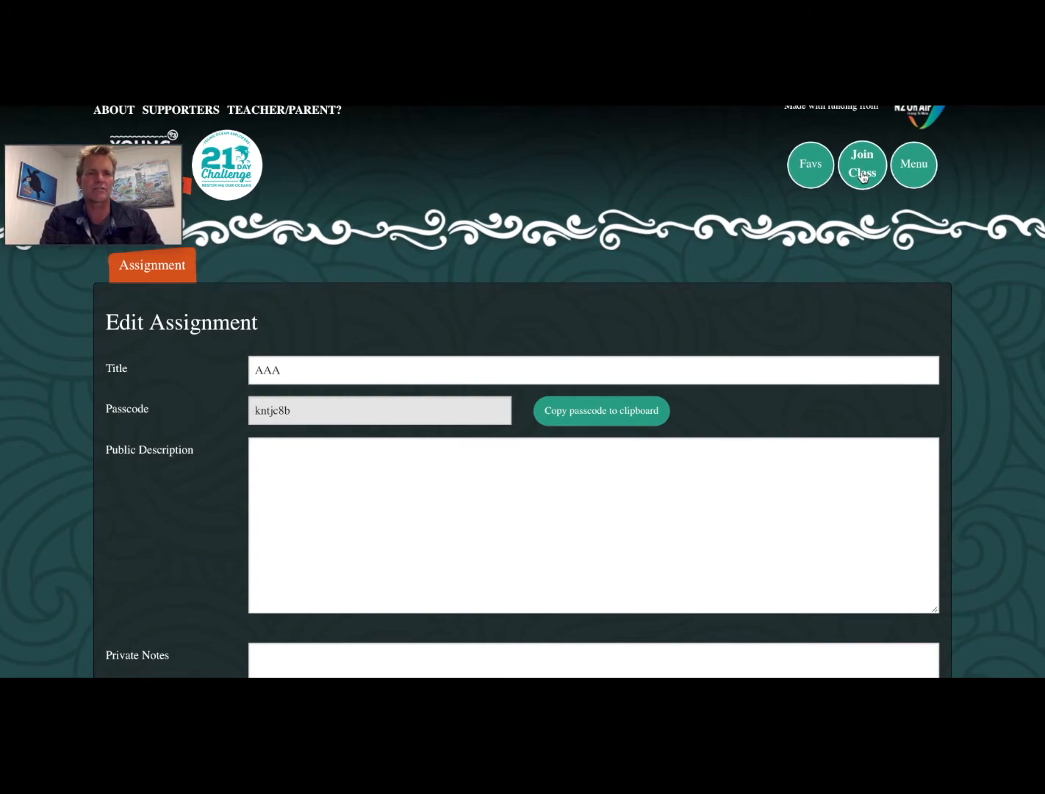
Go to the classroom's list of your assignments, preview assignment "AAA" and look over its content items.
{"action": "left_click", "coordinate": [915, 169]}
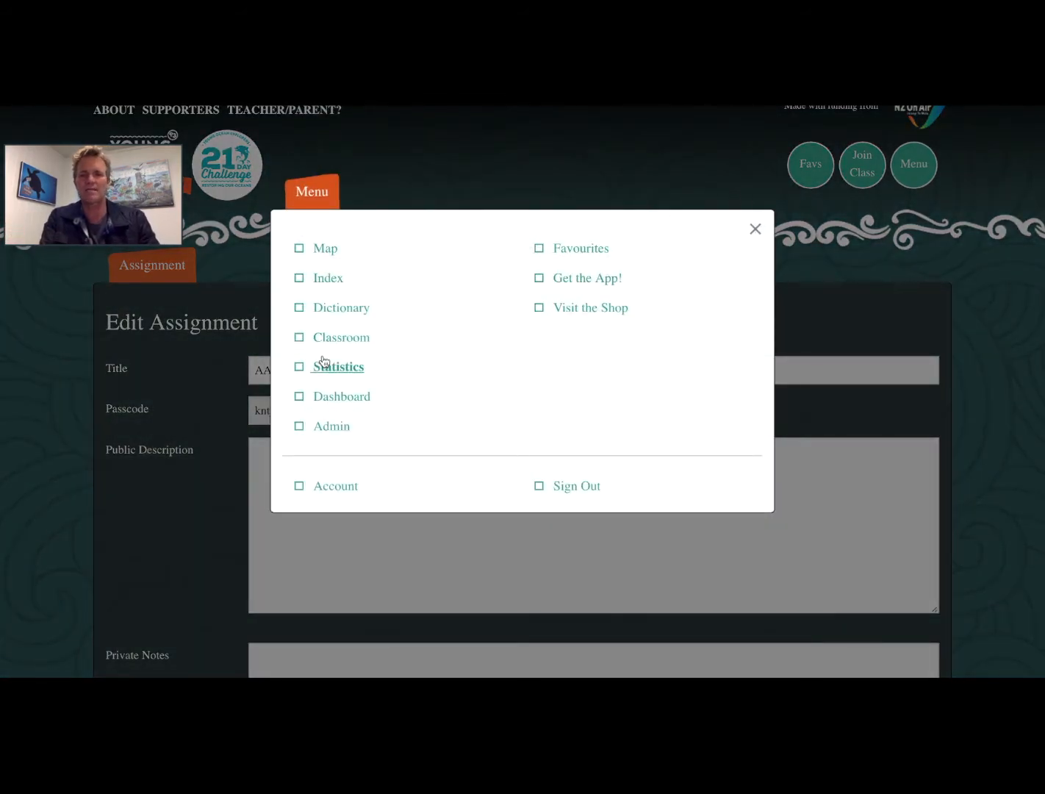
{"action": "left_click", "coordinate": [339, 338]}
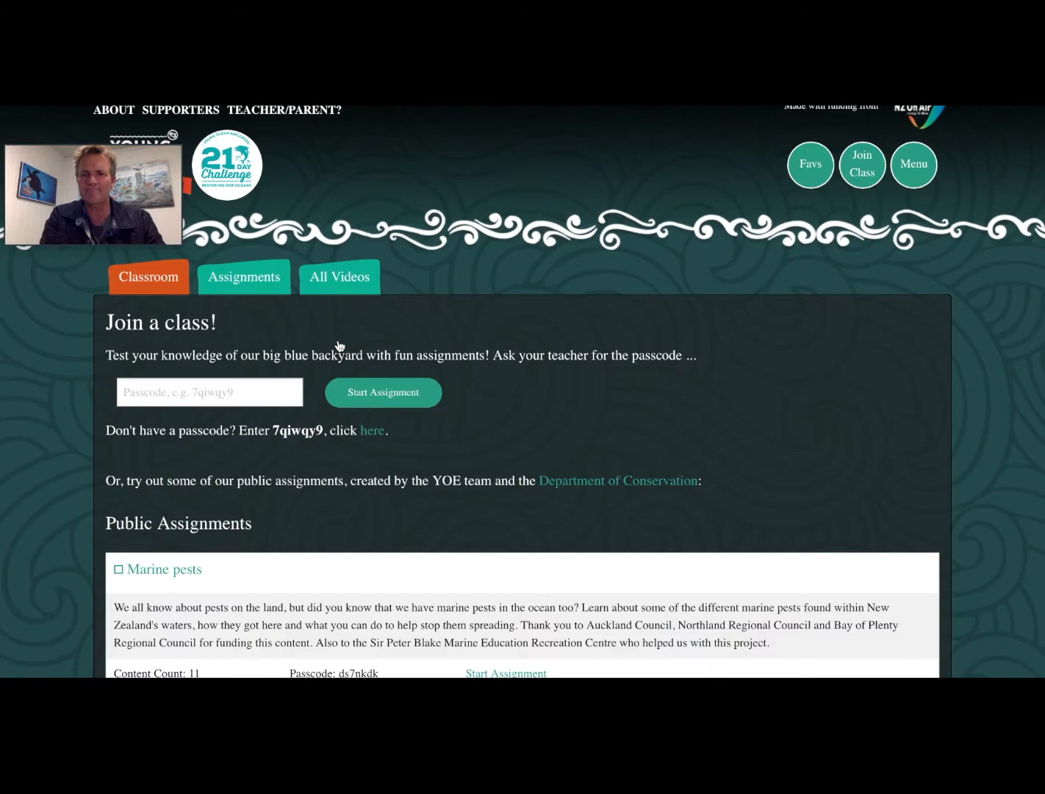
{"action": "left_click", "coordinate": [242, 274]}
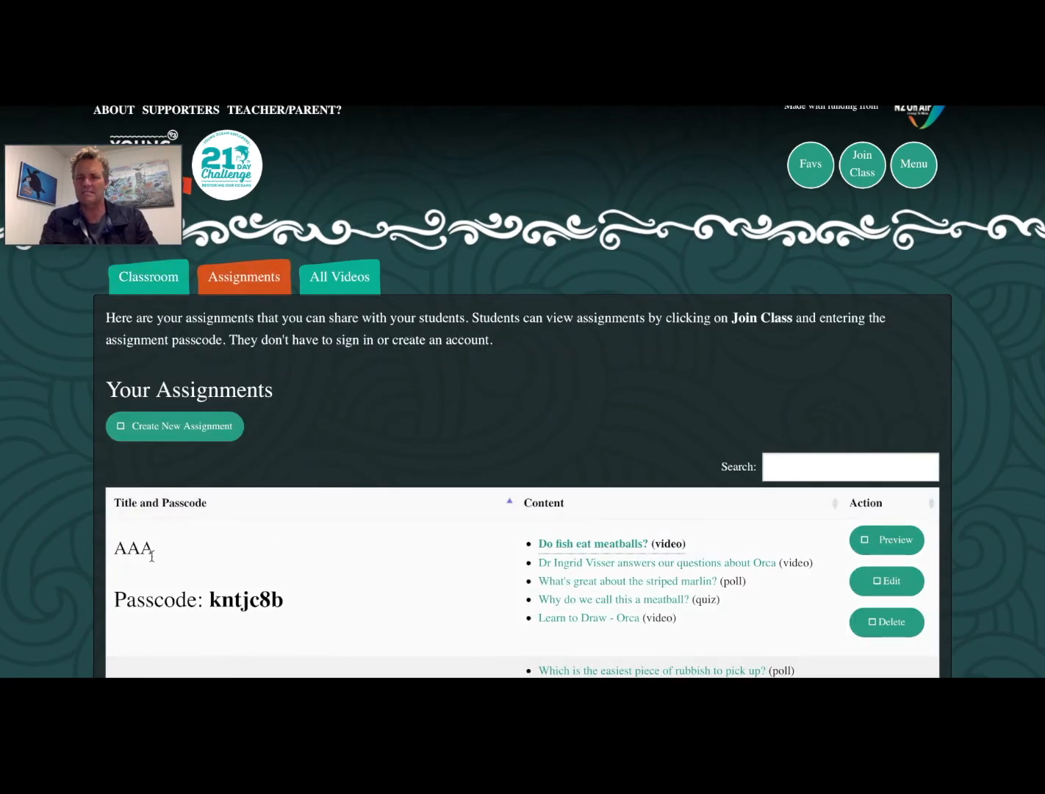
{"action": "left_click", "coordinate": [895, 550]}
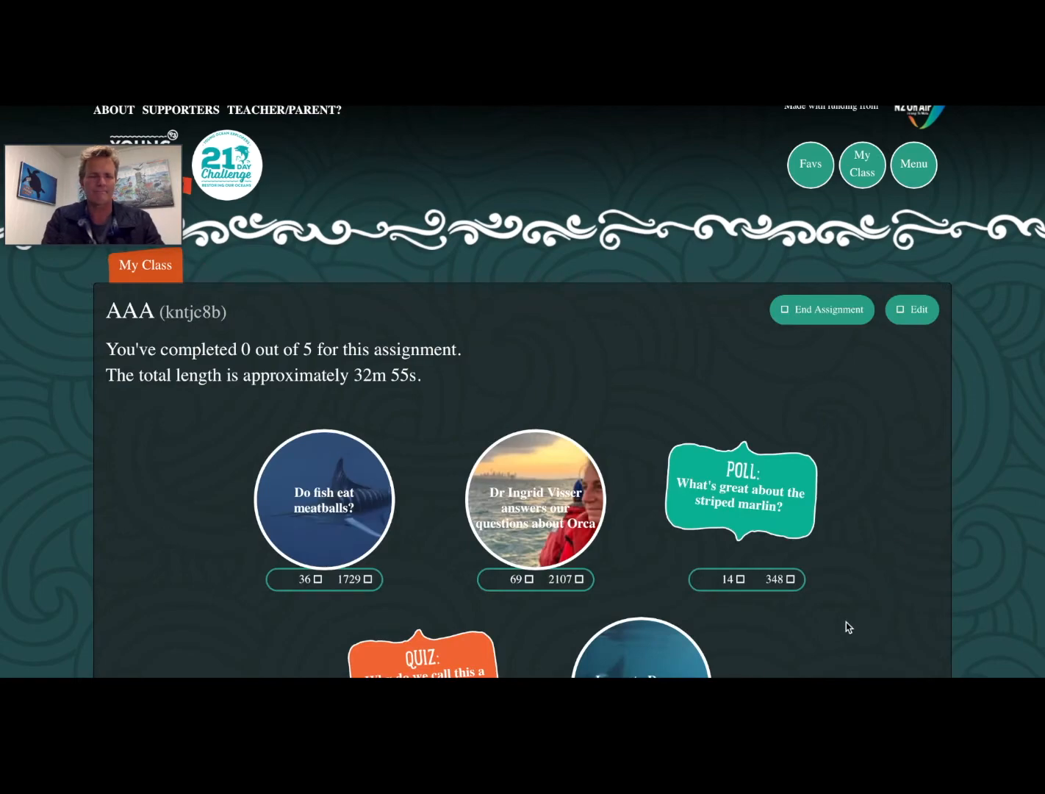
{"action": "scroll", "coordinate": [845, 623], "scroll_direction": "down", "scroll_amount": 2}
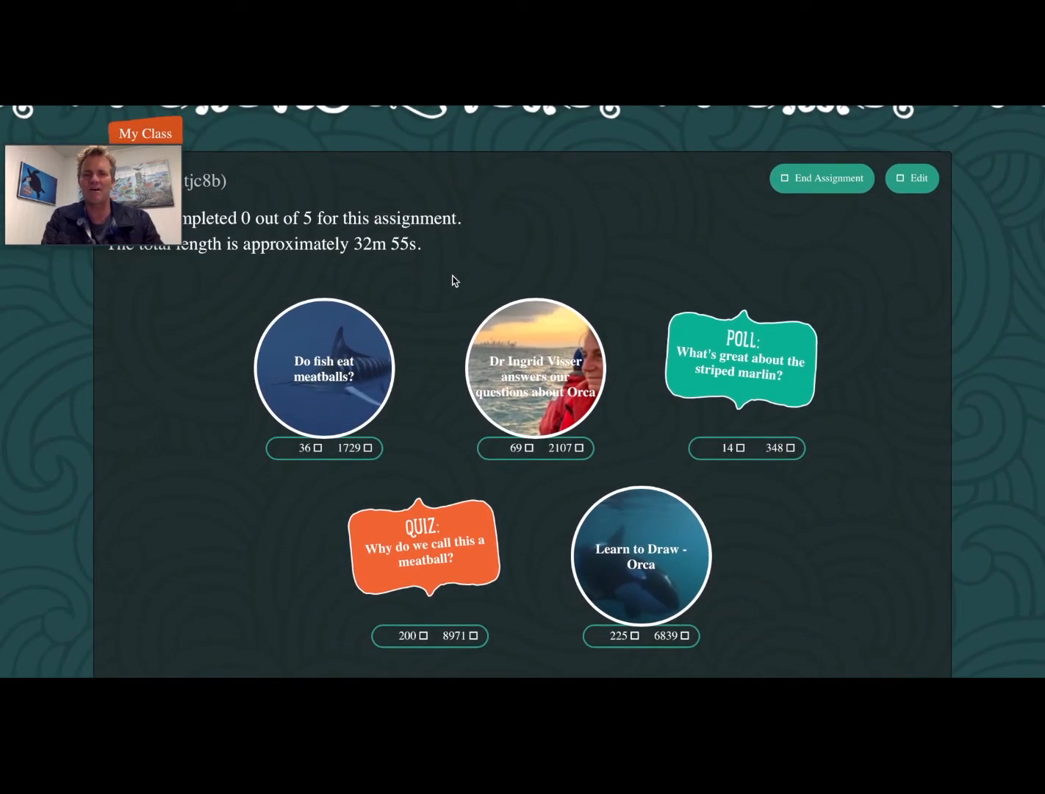
{"action": "scroll", "coordinate": [453, 280], "scroll_direction": "up", "scroll_amount": 2}
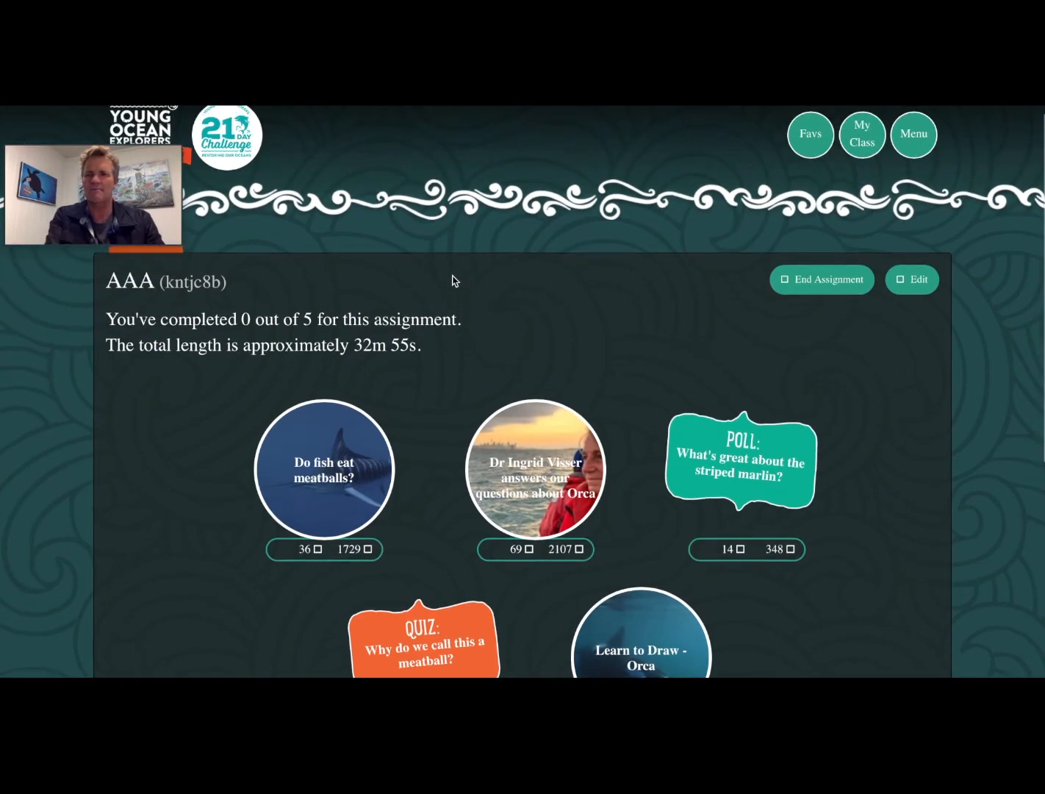